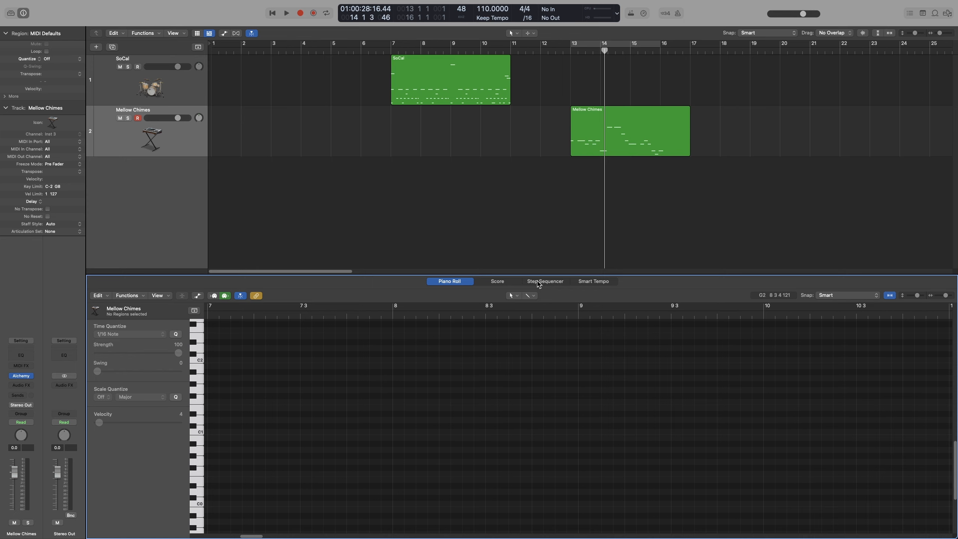
# Step: Close the Piano Roll, open the SoCal drum region in the Step Editor window, and set its lane set to GM Drum Kit
pyautogui.press('e')
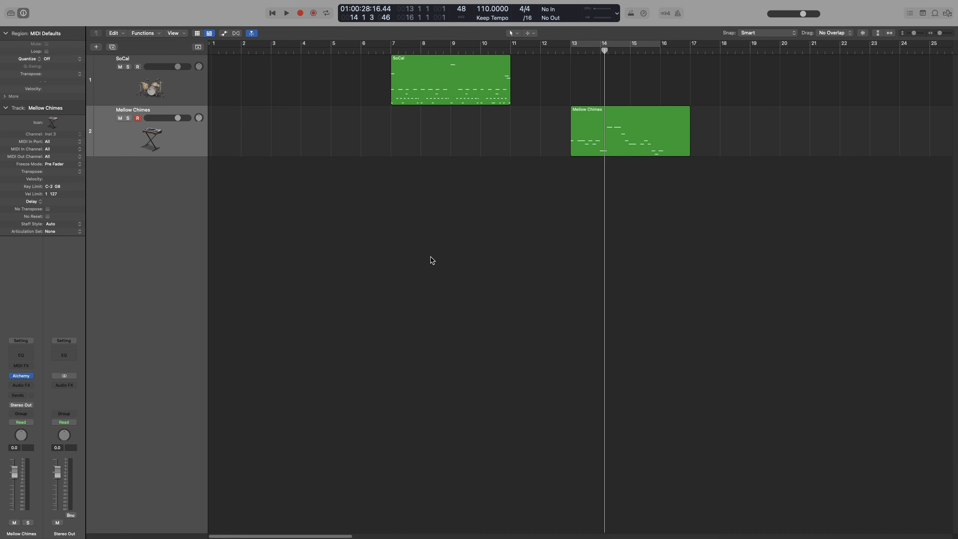
pyautogui.click(442, 98)
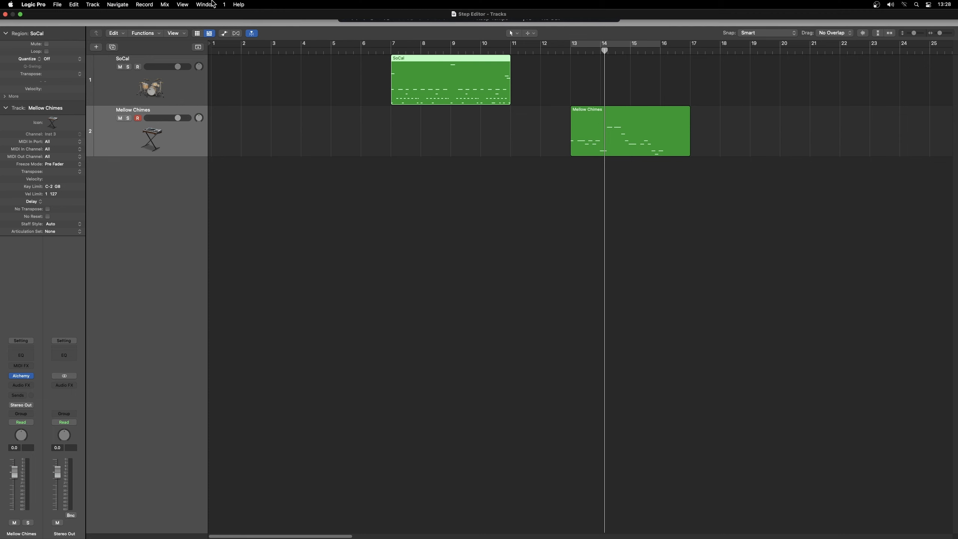
pyautogui.click(205, 4)
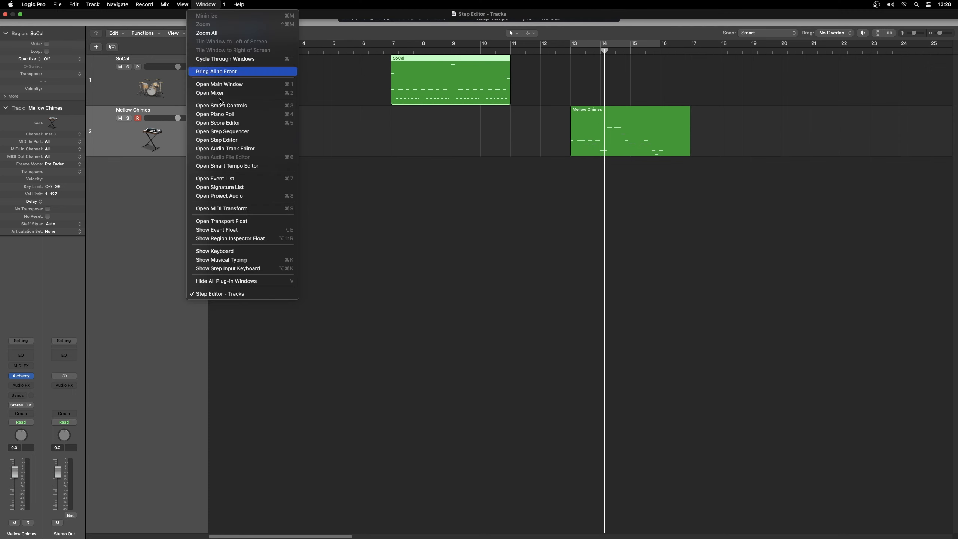
pyautogui.click(226, 143)
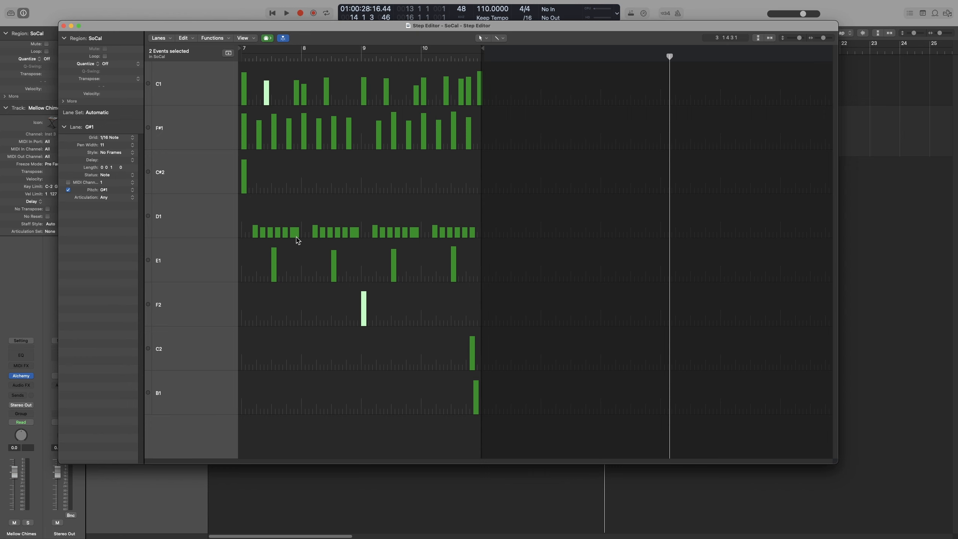
pyautogui.click(122, 112)
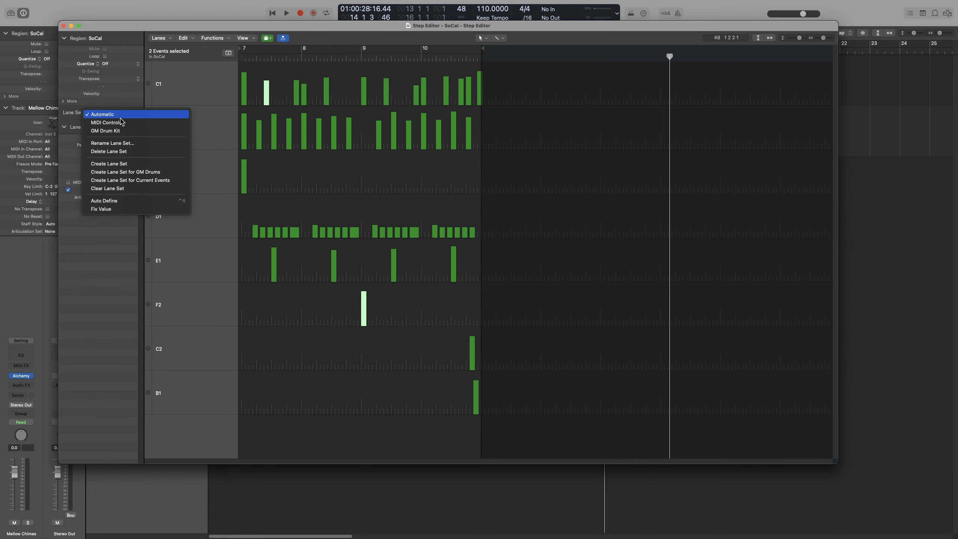
pyautogui.click(124, 131)
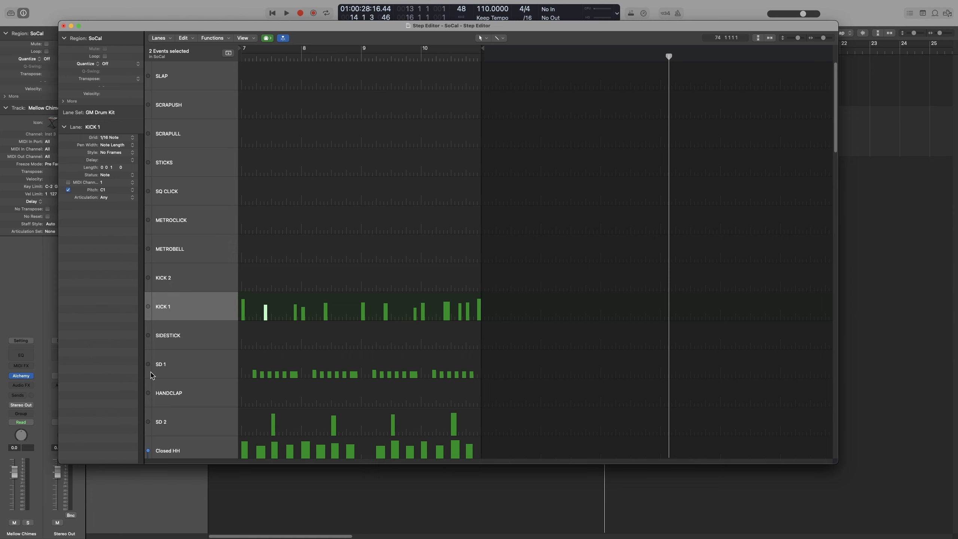
# Step: Select all notes in the SD 1 and KICK 1 lanes and view the available pitches for the KICK 1 lane
pyautogui.click(193, 367)
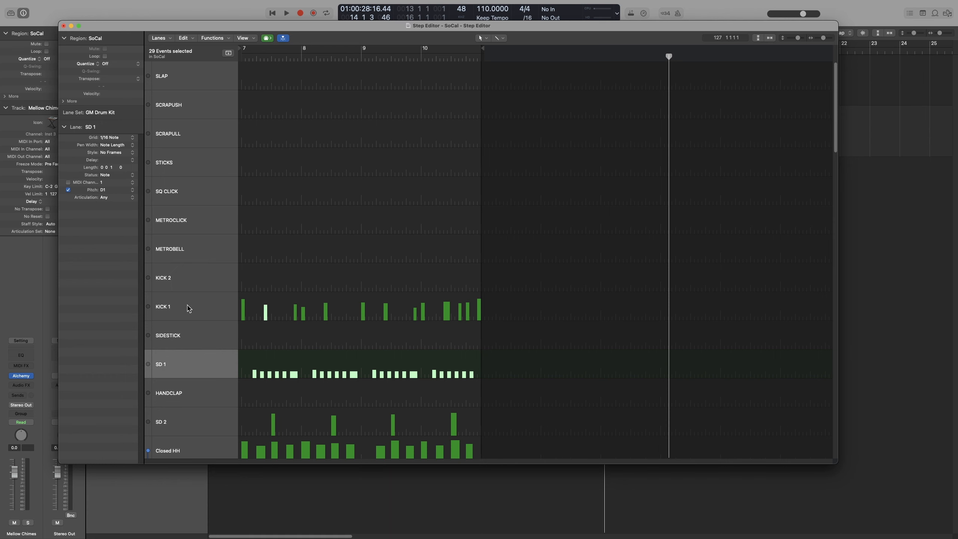
pyautogui.keyDown('shift'); pyautogui.click(205, 311); pyautogui.keyUp('shift')
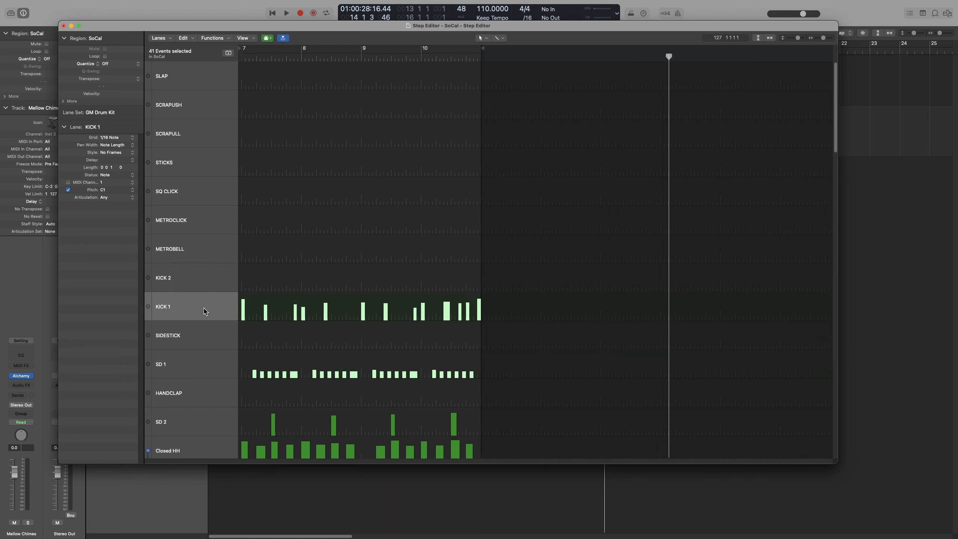
pyautogui.click(106, 189)
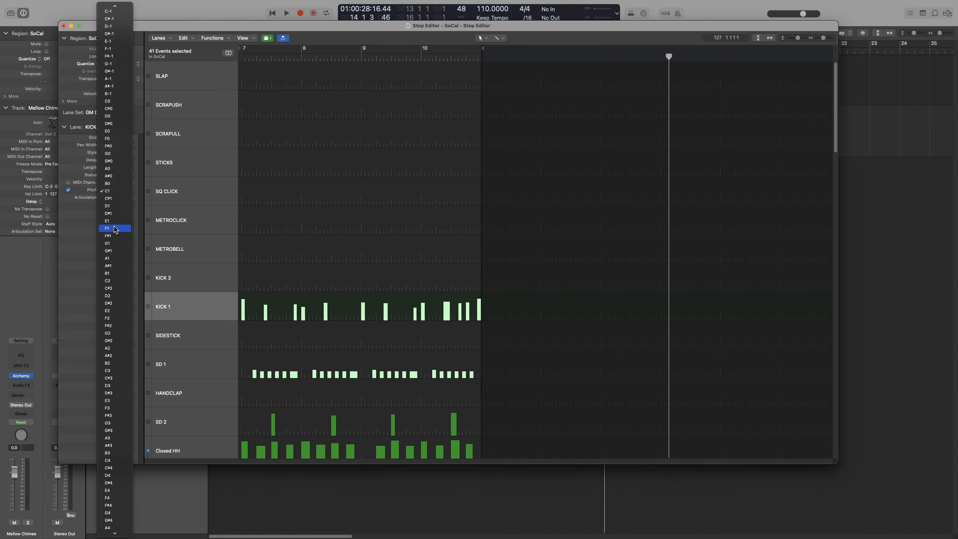
pyautogui.click(203, 265)
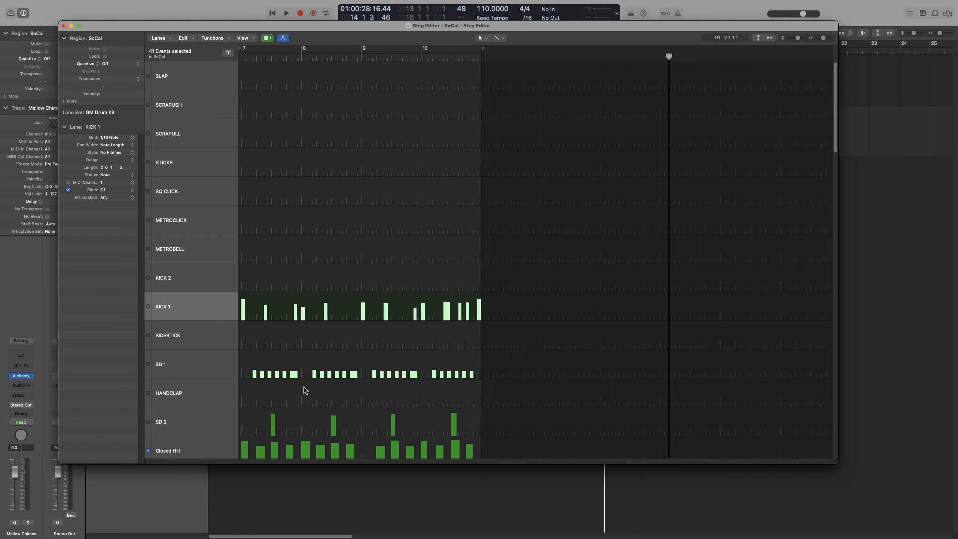
# Step: Clear the note selection and select only the first KICK 1 note at bar 7
pyautogui.press('super+Right')
pyautogui.press('super+Right')
pyautogui.press('super+Right')
pyautogui.press('super+Right')
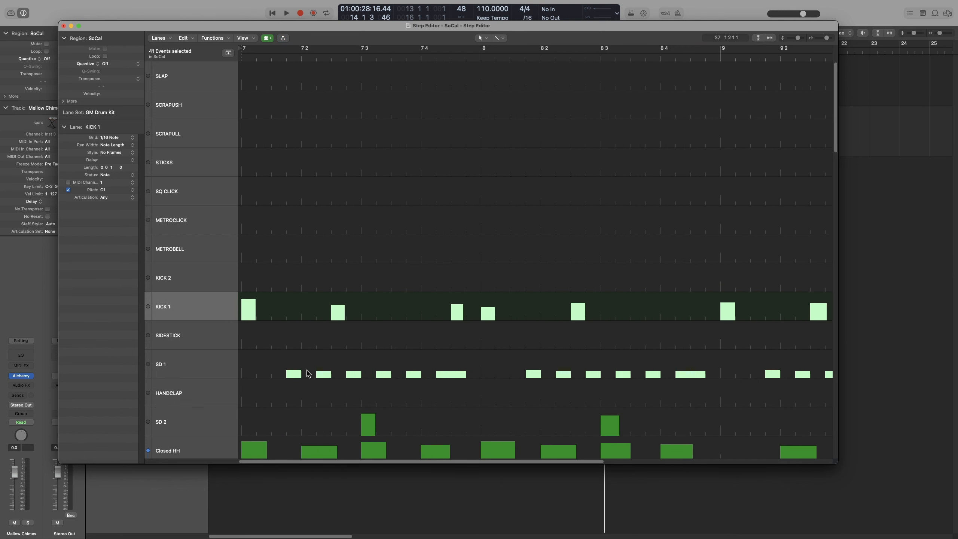
pyautogui.click(284, 335)
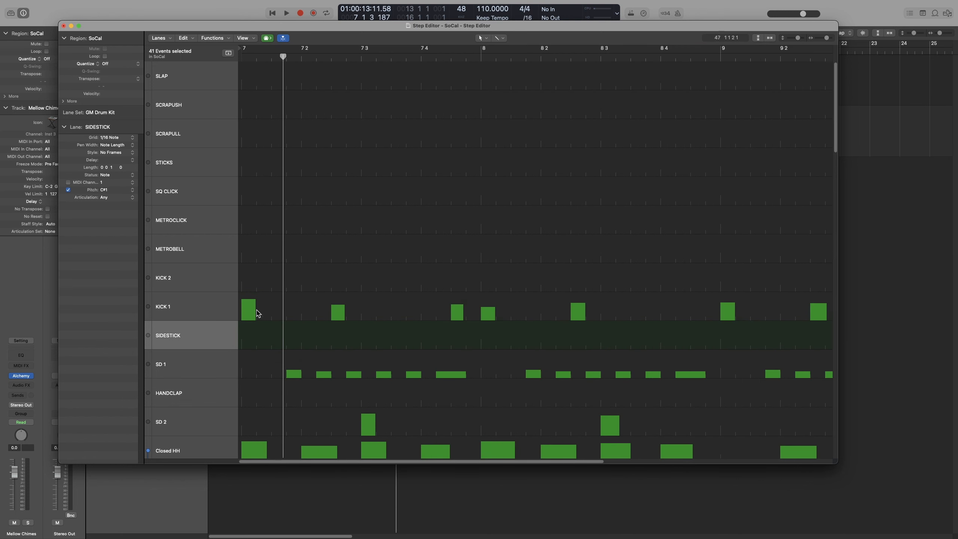
pyautogui.click(248, 311)
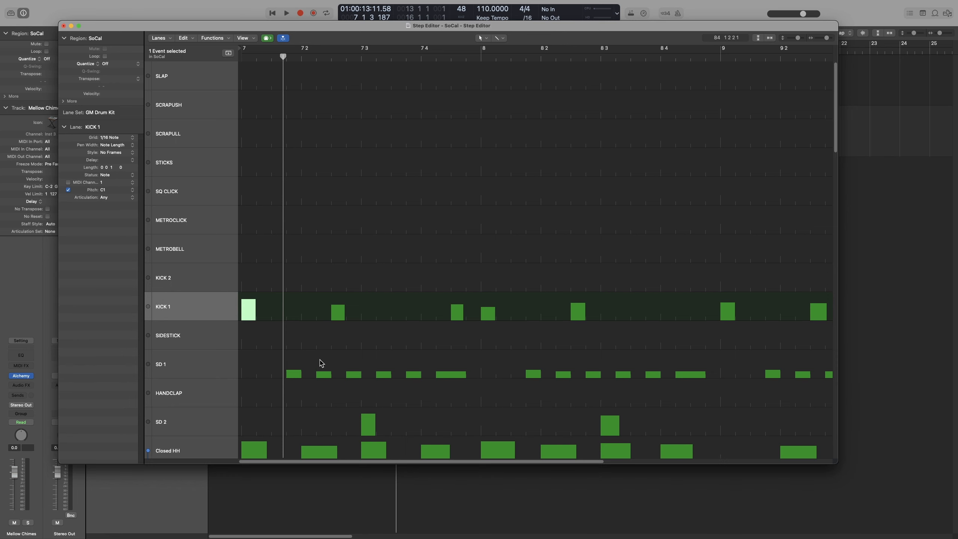
# Step: Move the High TOM 2, RIDE BELL and Mid TOM 1 lanes between KICK 2 and KICK 1, with Mid TOM 1 uppermost
pyautogui.press('super+Up')
pyautogui.press('super+Up')
pyautogui.press('super+Up')
pyautogui.press('super+Up')
pyautogui.press('super+Up')
pyautogui.press('super+Up')
pyautogui.press('super+Left')
pyautogui.press('super+Left')
pyautogui.press('super+Up')
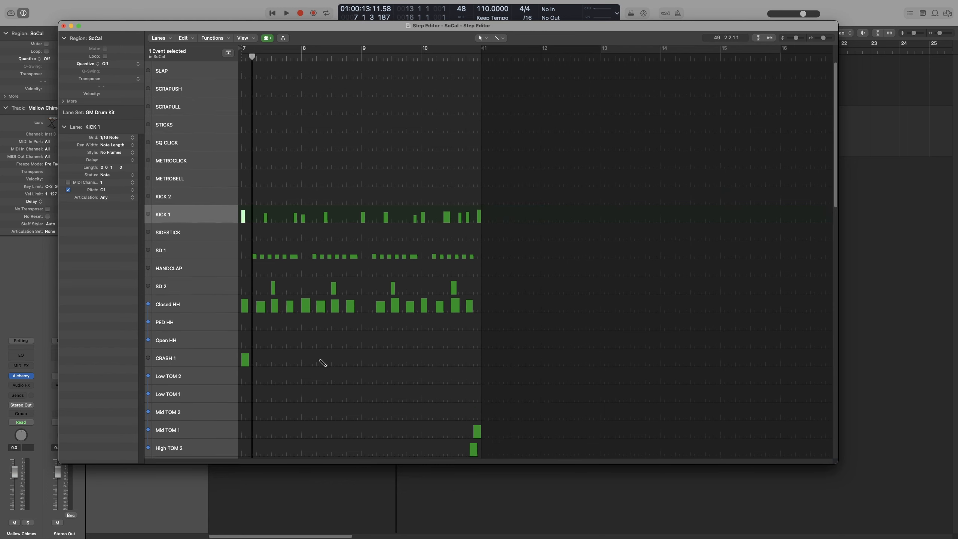
pyautogui.press('super+Up')
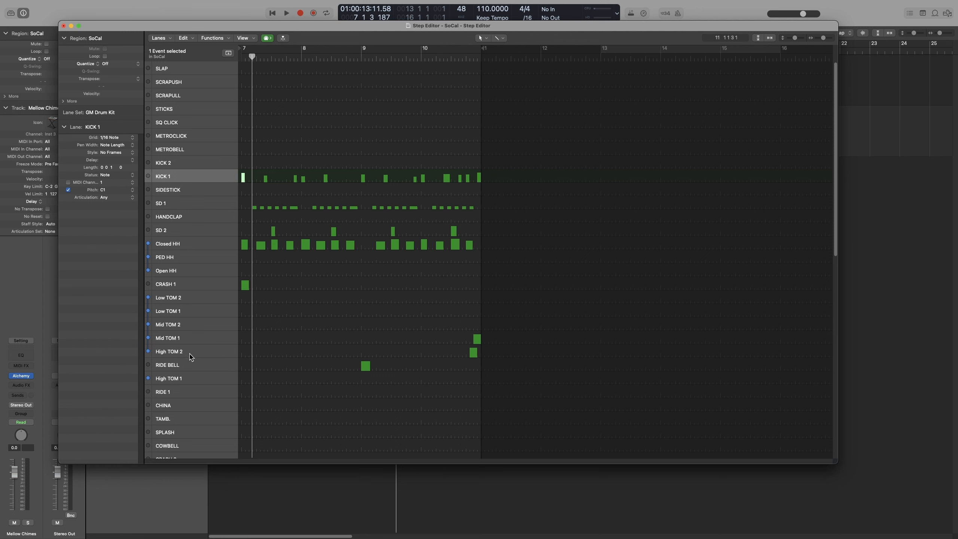
pyautogui.moveTo(192, 353); pyautogui.dragTo(203, 172)
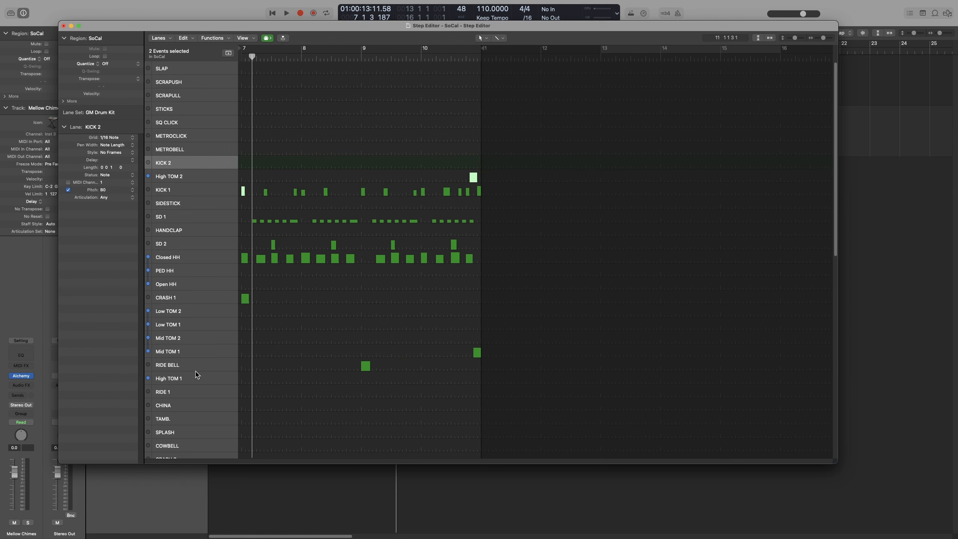
pyautogui.moveTo(197, 367); pyautogui.dragTo(200, 177)
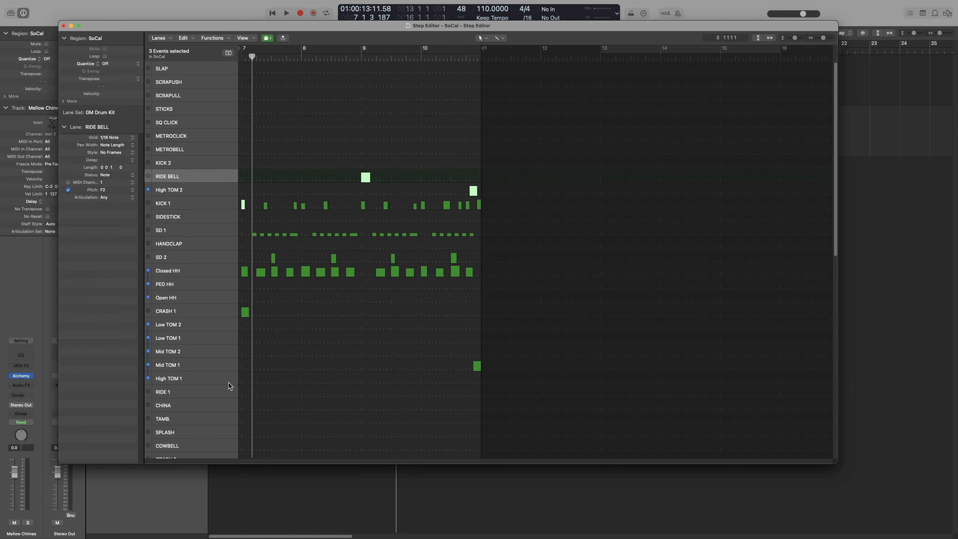
pyautogui.moveTo(205, 369); pyautogui.dragTo(207, 185)
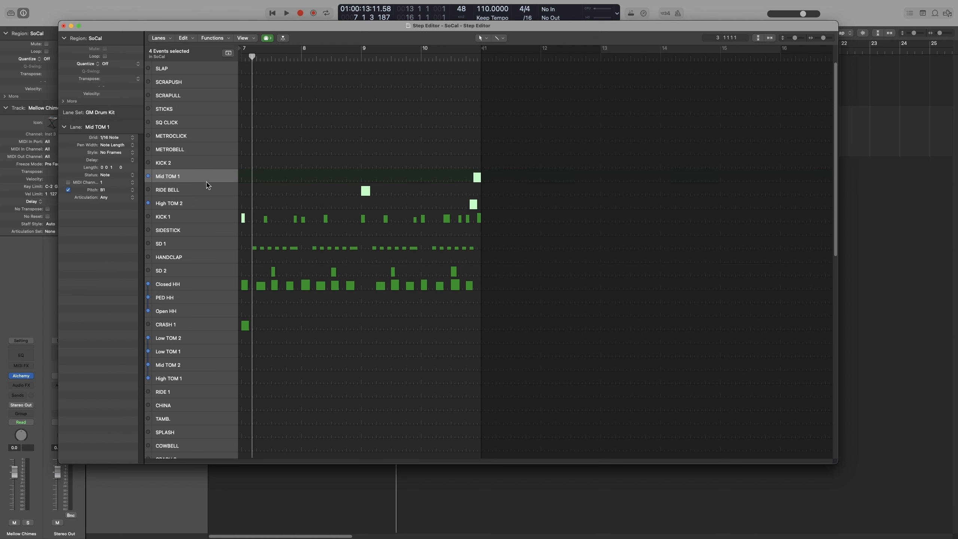
# Step: Move SIDESTICK below STICKS, HANDCLAP above STICKS, and CRASH 1 between the Mid TOM 1 and RIDE BELL lanes
pyautogui.moveTo(207, 229); pyautogui.dragTo(230, 124)
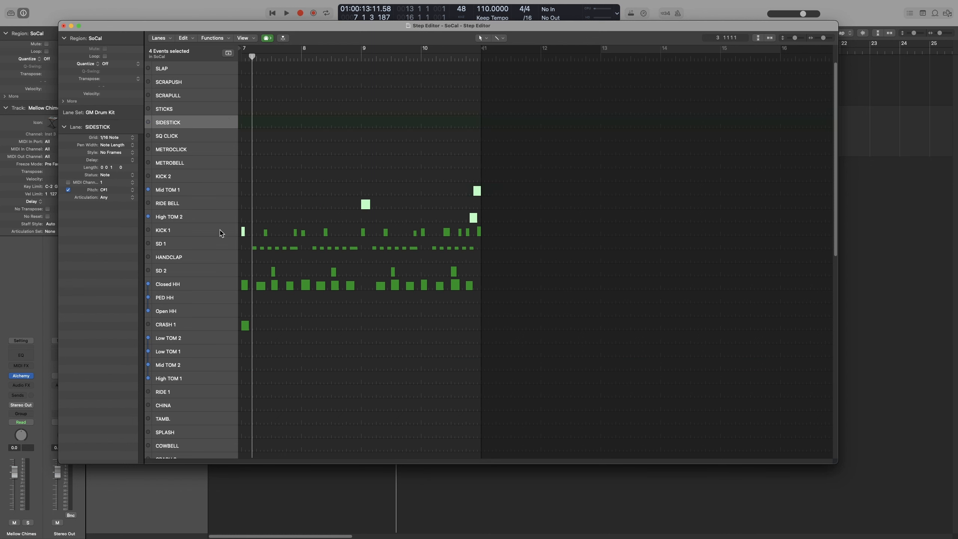
pyautogui.moveTo(210, 263); pyautogui.dragTo(222, 114)
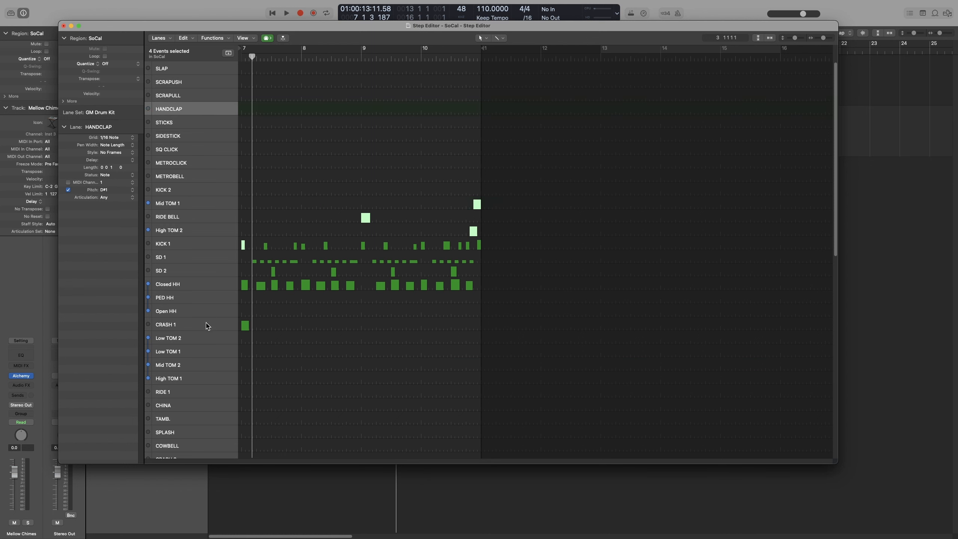
pyautogui.moveTo(209, 325); pyautogui.dragTo(212, 218)
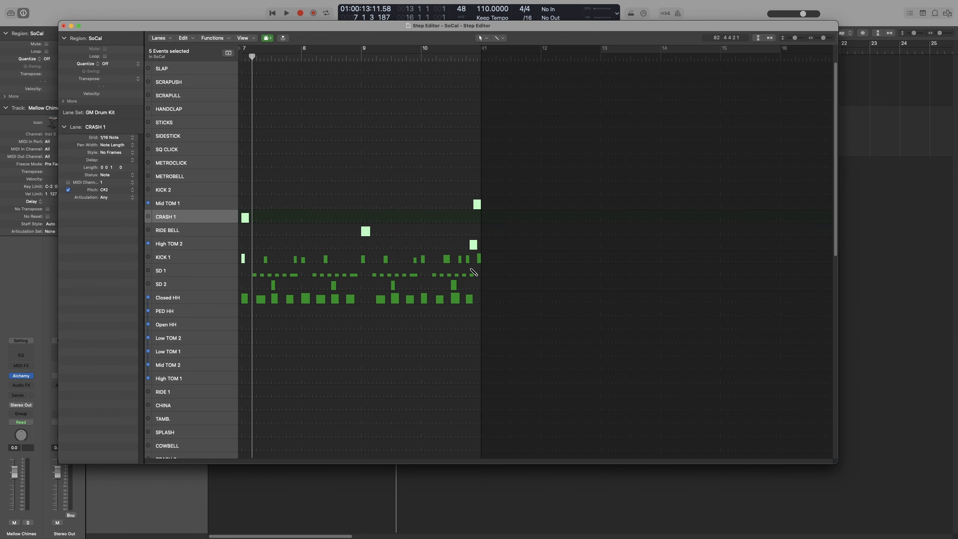
# Step: Turn on cycle mode and play the start of the drum pattern from bar 7, stopping within that bar
pyautogui.press('z')
pyautogui.press('super+Down')
pyautogui.press('super+Down')
pyautogui.press('super+Down')
pyautogui.press('super+Down')
pyautogui.press('super+Down')
pyautogui.press('super+Down')
pyautogui.press('super+Down')
pyautogui.press('super+Down')
pyautogui.press('super+Right')
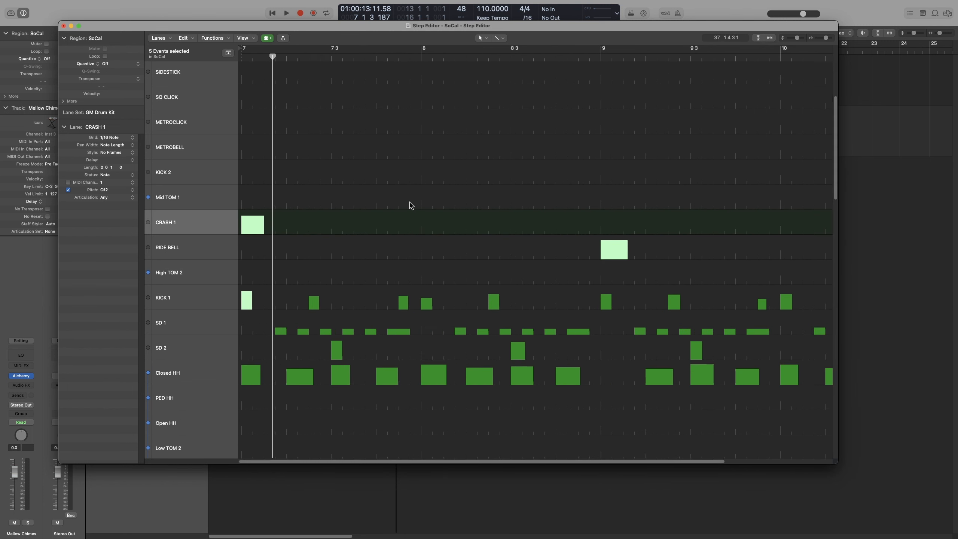
pyautogui.press('c')
pyautogui.press('space')
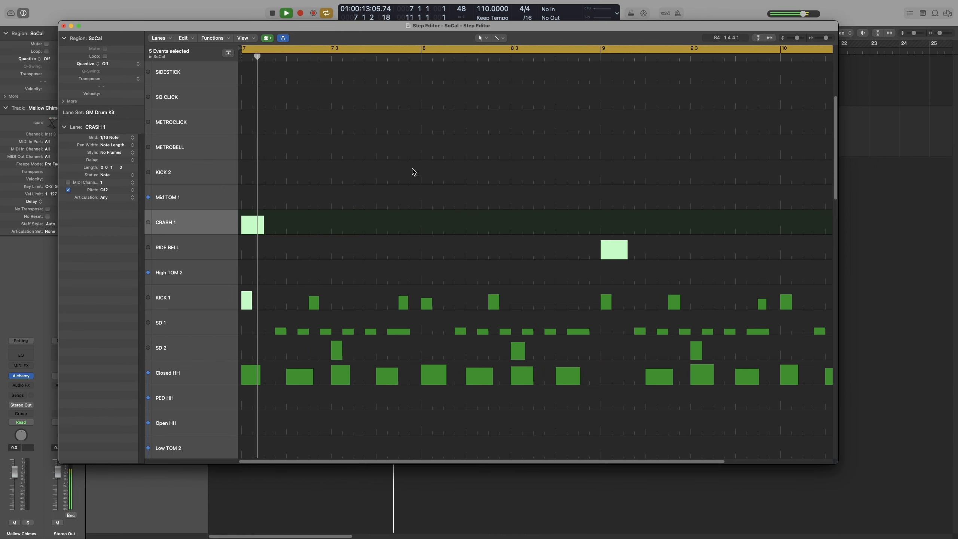
pyautogui.press('space')
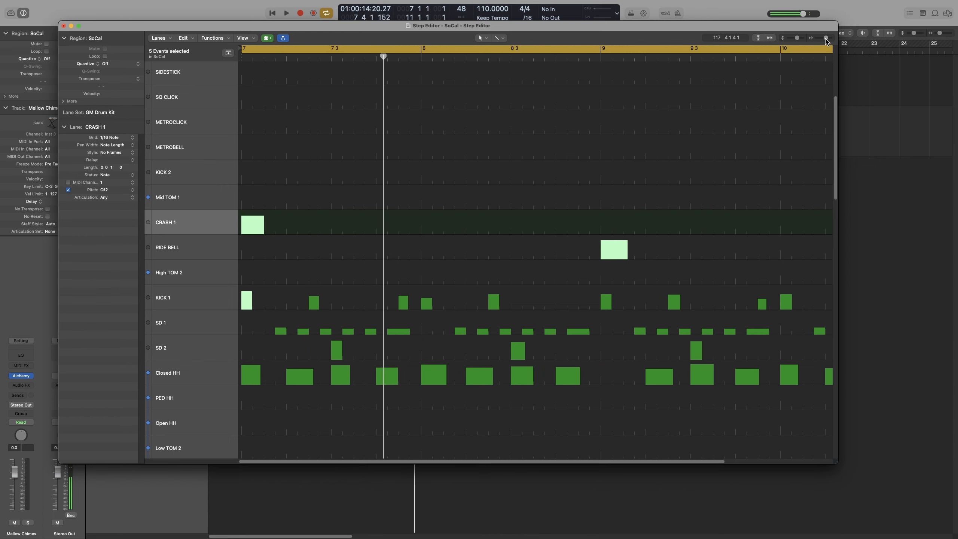
# Step: Add the Closed HH note just before beat 3 of bar 8 and the SD 2 note on that beat to the selection
pyautogui.moveTo(826, 41); pyautogui.dragTo(825, 41)
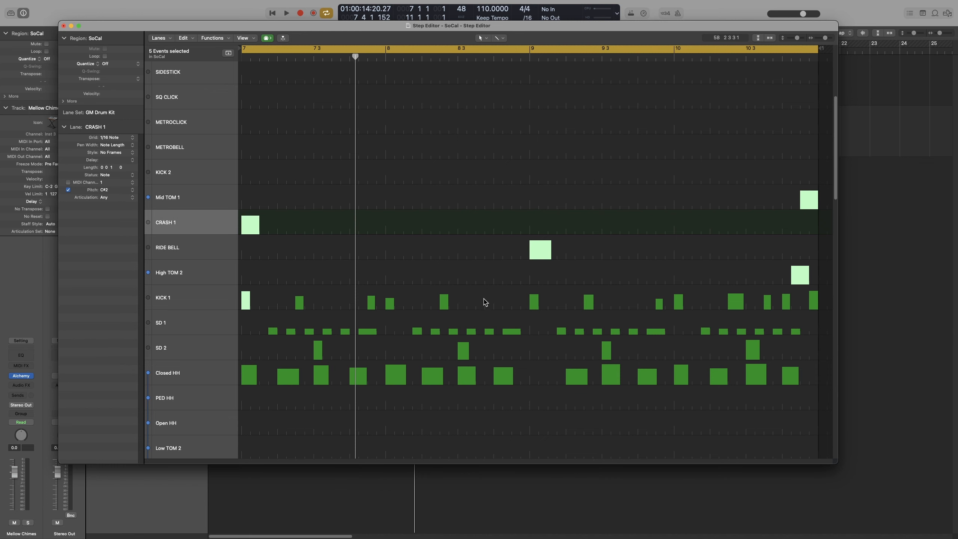
pyautogui.keyDown('shift'); pyautogui.click(436, 377); pyautogui.keyUp('shift')
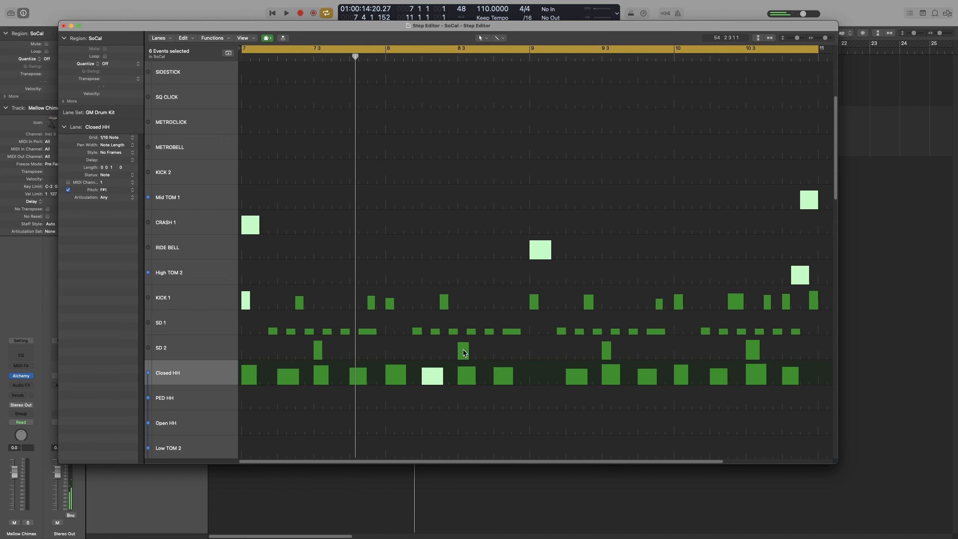
pyautogui.keyDown('shift'); pyautogui.click(463, 352); pyautogui.keyUp('shift')
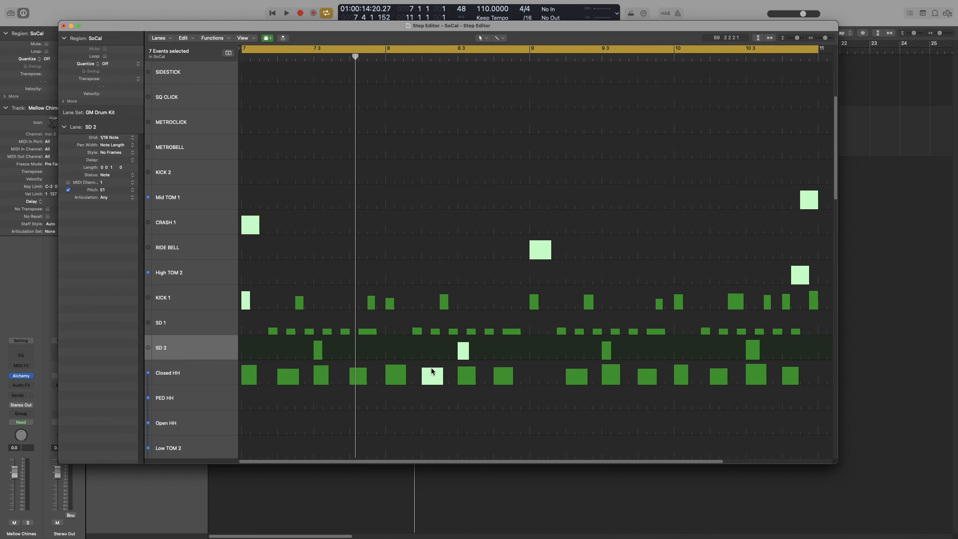
pyautogui.moveTo(432, 371); pyautogui.dragTo(433, 377)
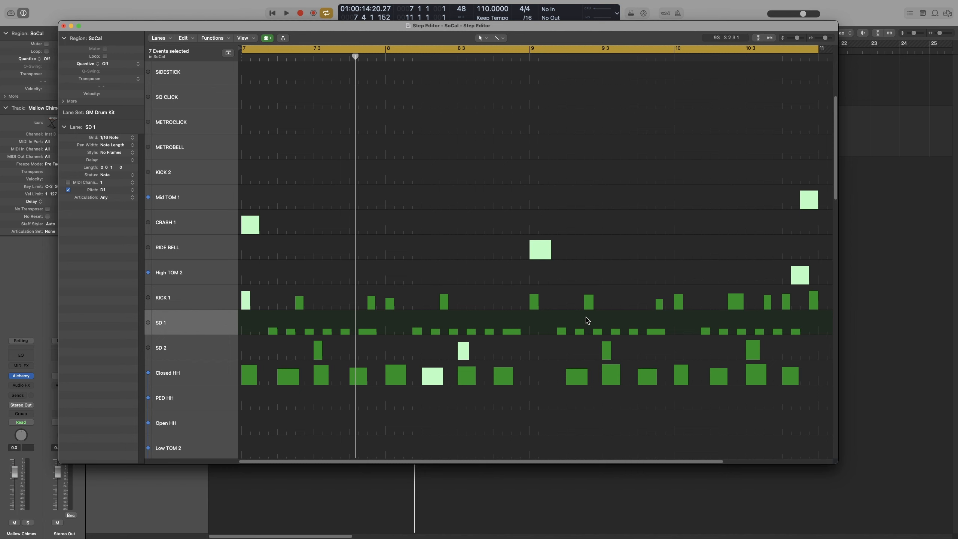
# Step: Add the first SD 1 note, the second KICK 1 note and the RIDE BELL note of bar 9 to the selection, and clear it
pyautogui.click(598, 252)
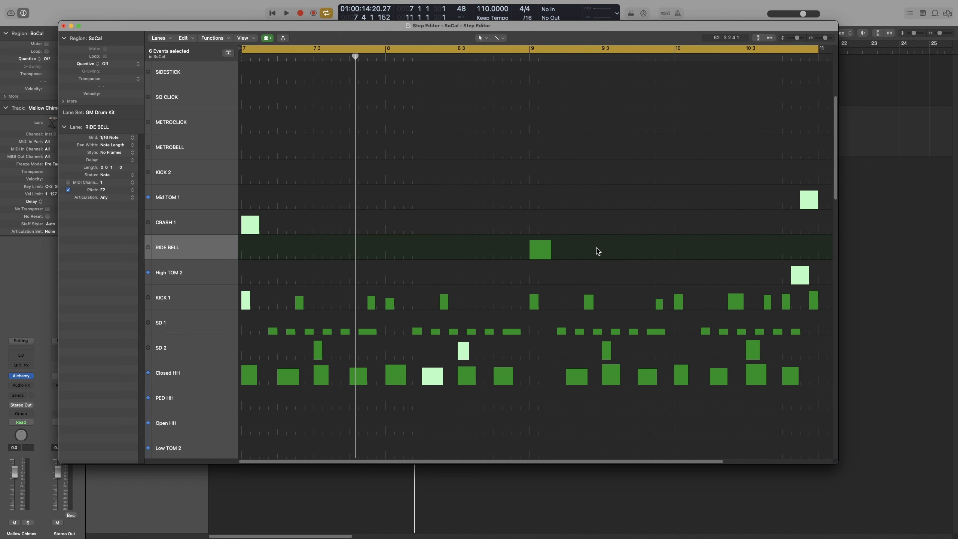
pyautogui.keyDown('shift'); pyautogui.click(561, 331); pyautogui.keyUp('shift')
pyautogui.keyDown('shift'); pyautogui.click(589, 307); pyautogui.keyUp('shift')
pyautogui.keyDown('shift'); pyautogui.click(540, 254); pyautogui.keyUp('shift')
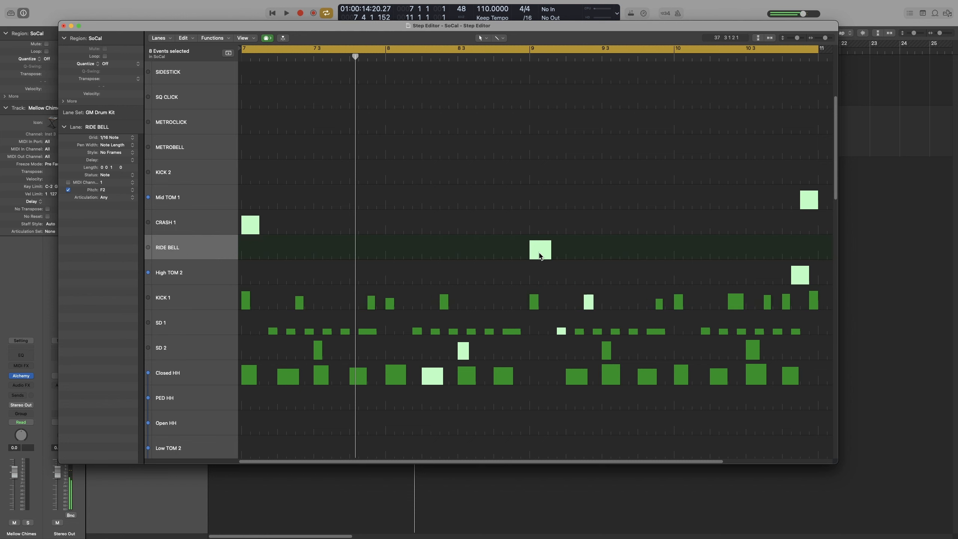
pyautogui.click(406, 275)
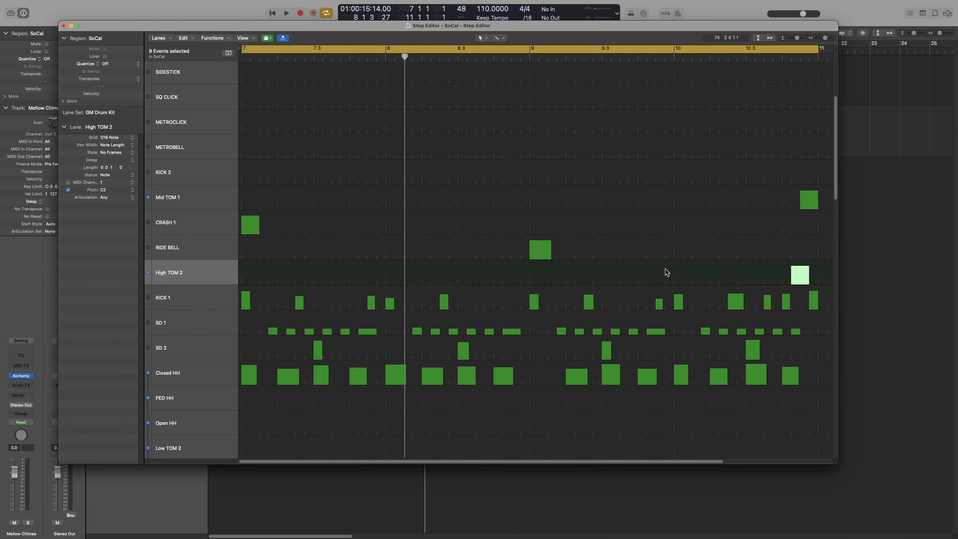
pyautogui.click(630, 149)
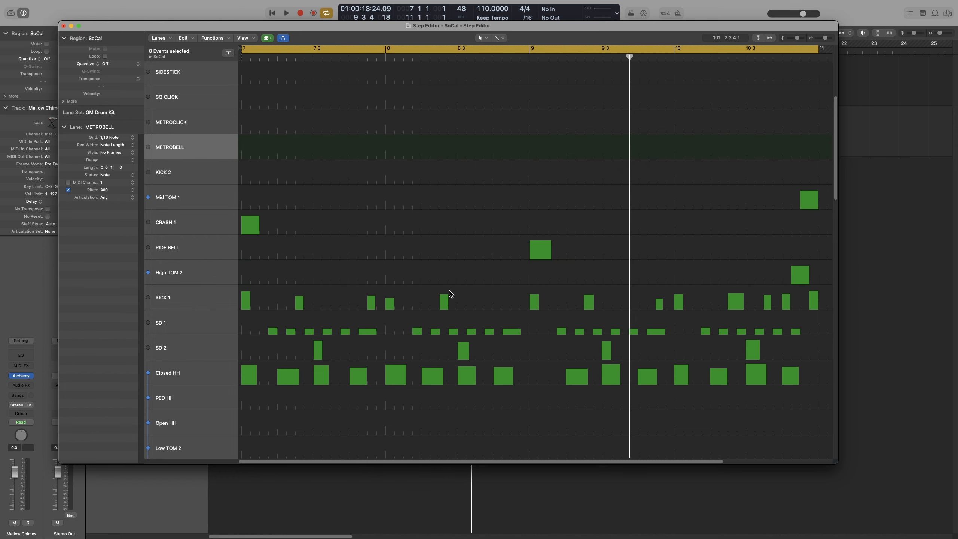
# Step: Select the block of notes from beat 3 of bar 7 to the start of bar 10 across several lanes, and deselect them
pyautogui.moveTo(321, 198); pyautogui.dragTo(686, 388)
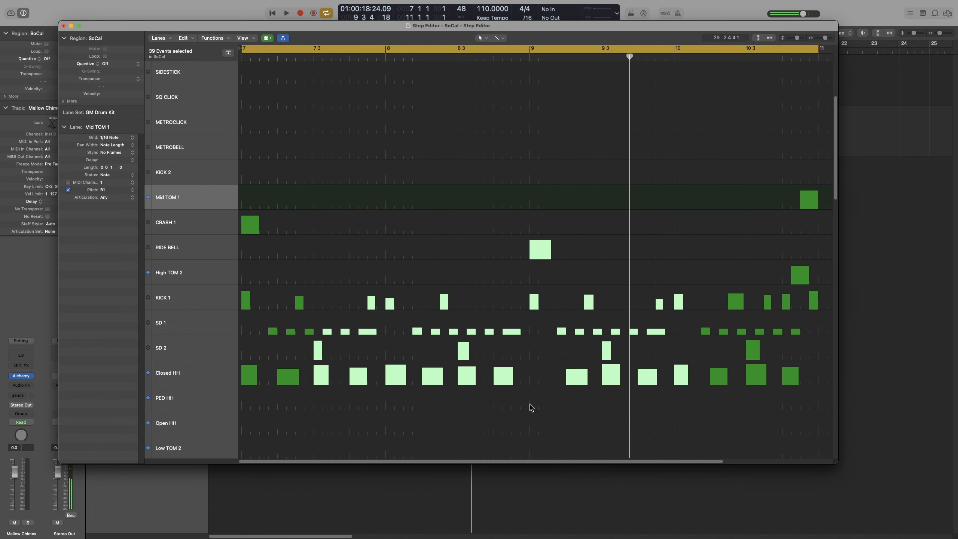
pyautogui.click(629, 274)
pyautogui.click(462, 278)
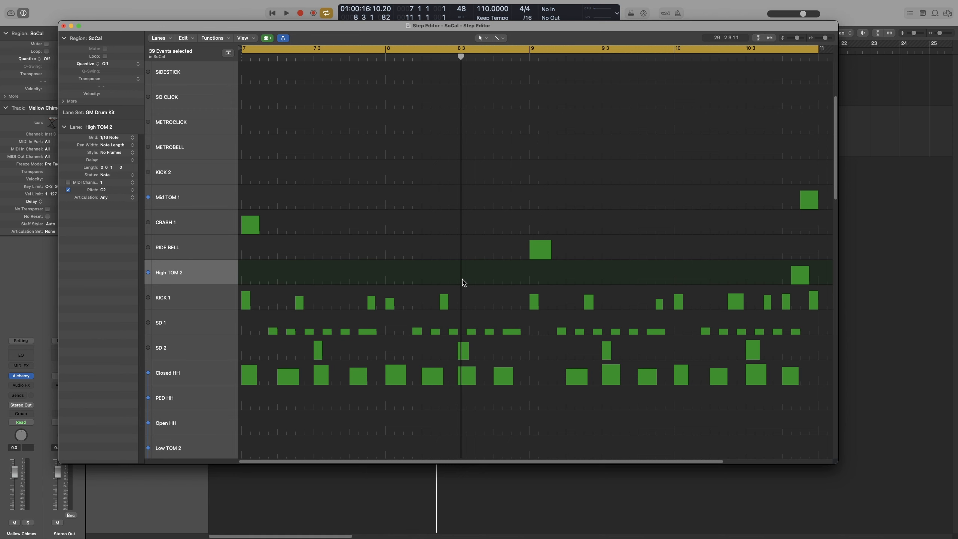
# Step: Select all notes in the KICK 1, SD 1, SD 2 and Closed HH lanes, drop the SD 1 notes, and clear the selection
pyautogui.click(213, 297)
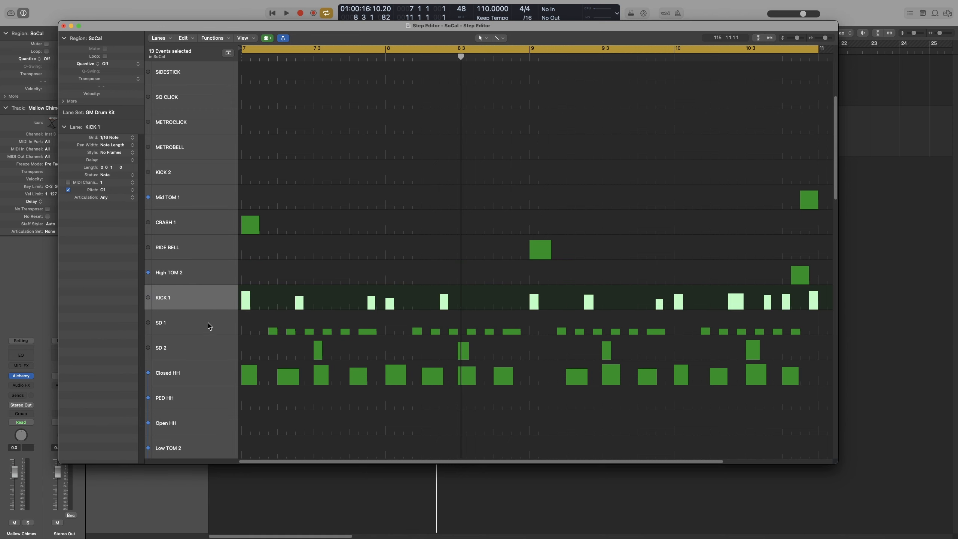
pyautogui.keyDown('shift'); pyautogui.click(210, 326); pyautogui.keyUp('shift')
pyautogui.keyDown('shift'); pyautogui.click(206, 357); pyautogui.keyUp('shift')
pyautogui.keyDown('shift'); pyautogui.click(207, 377); pyautogui.keyUp('shift')
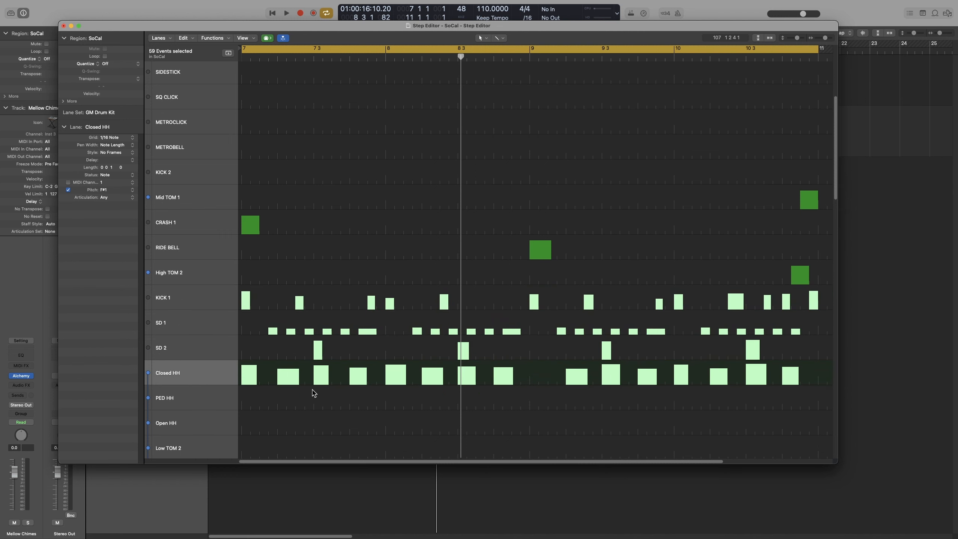
pyautogui.click(400, 328)
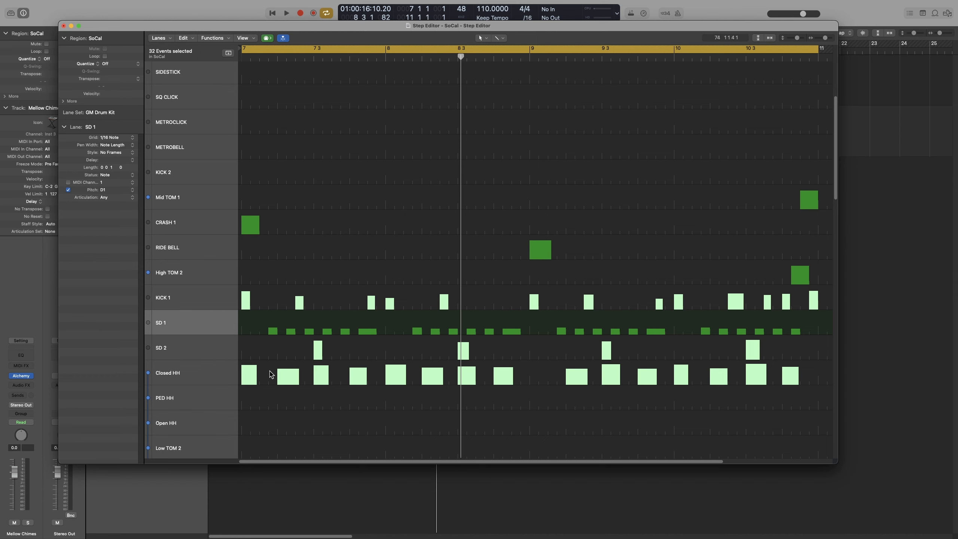
pyautogui.click(272, 405)
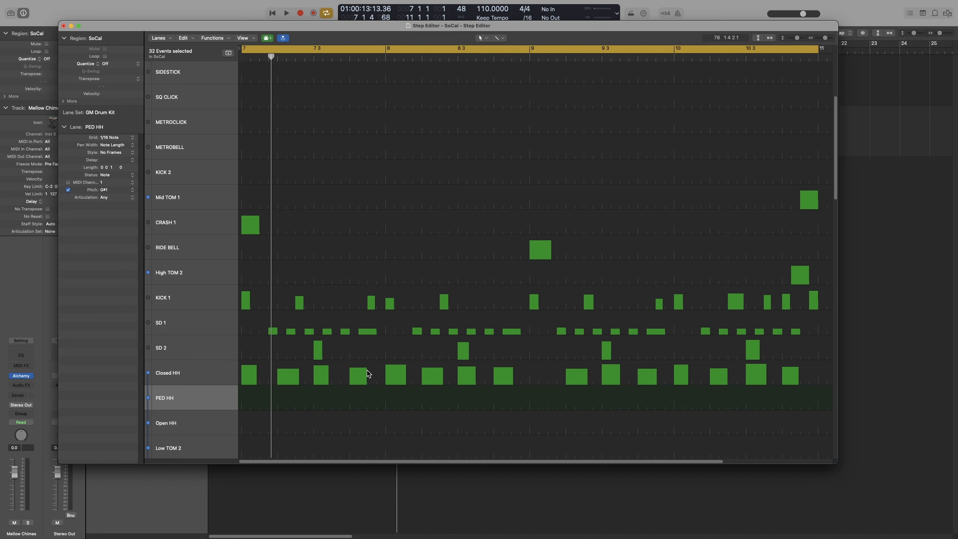
# Step: Select the Closed HH notes of bars 7 and 8 together, and deselect them
pyautogui.moveTo(520, 364); pyautogui.dragTo(224, 383)
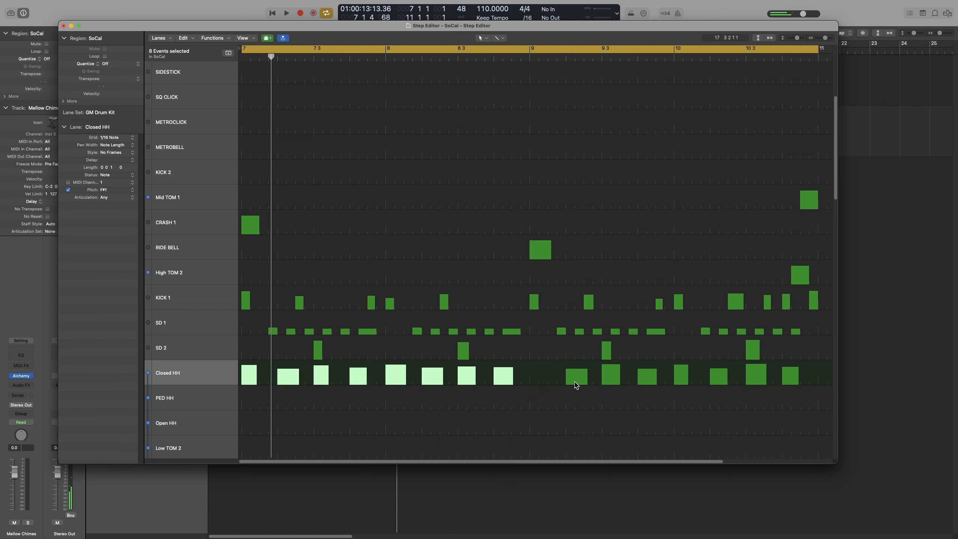
pyautogui.click(542, 371)
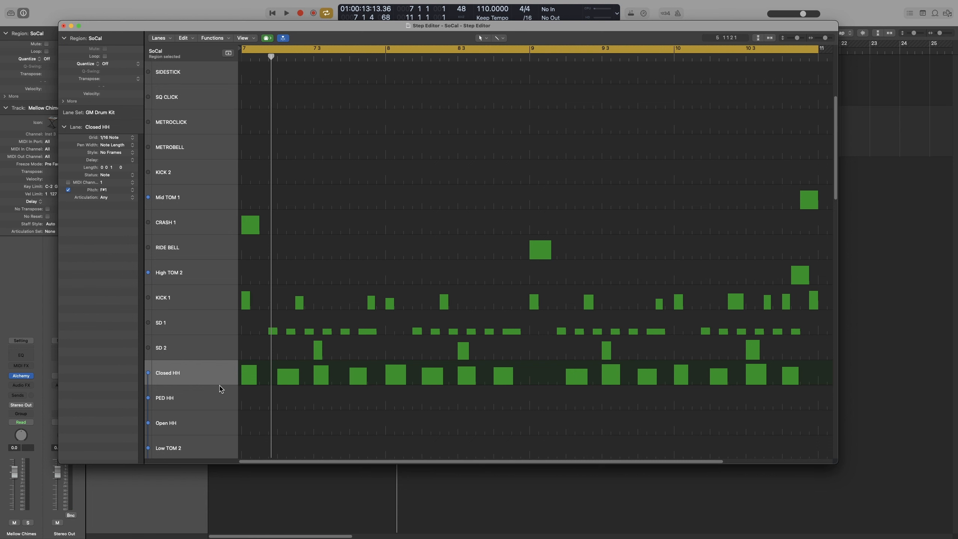
# Step: Draw a rising velocity ramp over the Closed HH notes from bar 7 to beat 3 of bar 8, and undo it
pyautogui.scroll(5, 220, 389)
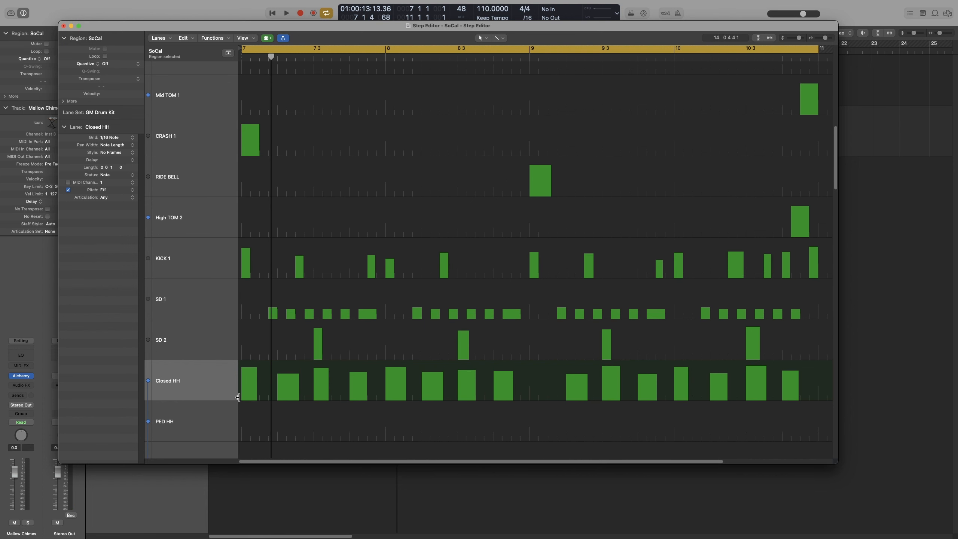
pyautogui.moveTo(247, 393); pyautogui.dragTo(483, 362)
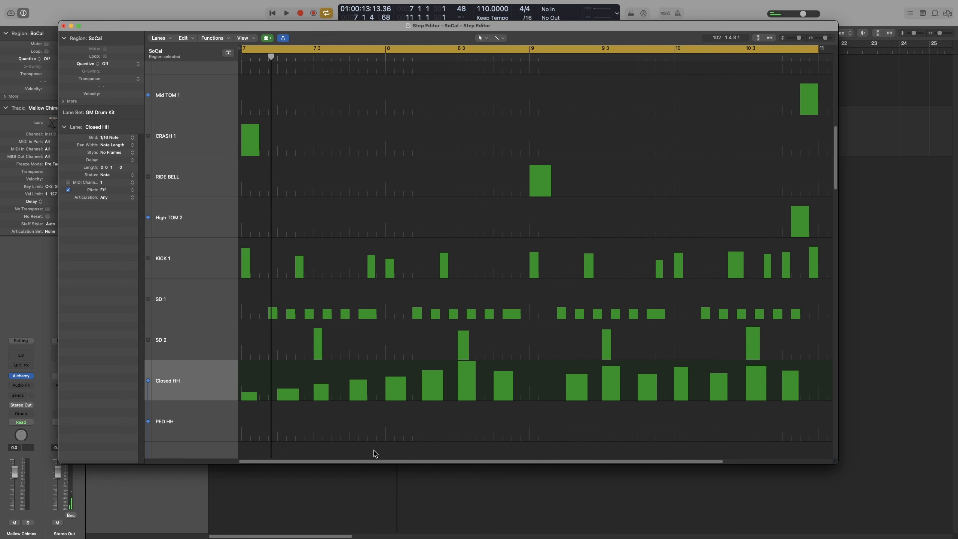
pyautogui.press('super+z')
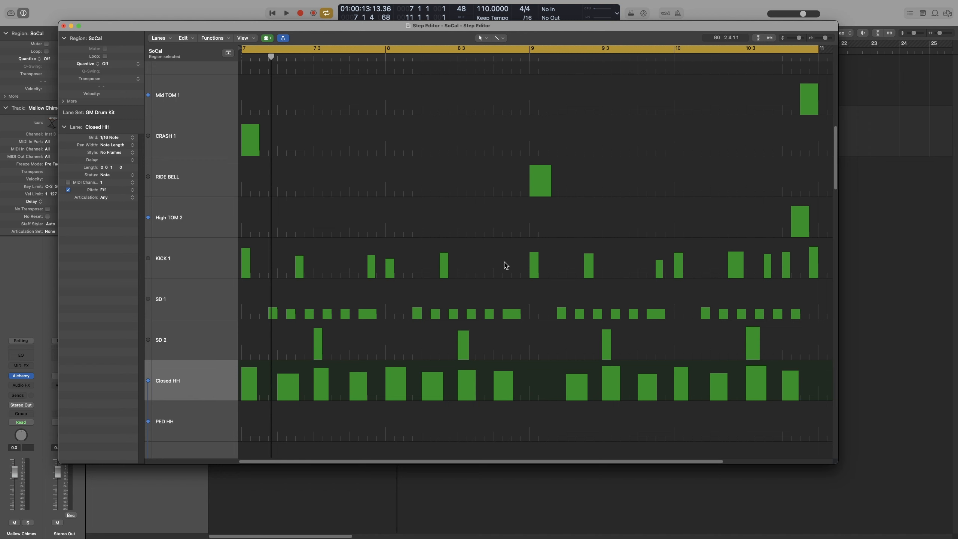
# Step: Add a Closed HH note on beat 1 of bar 9 and raise its velocity
pyautogui.click(535, 398)
pyautogui.press('super+z')
pyautogui.click(536, 387)
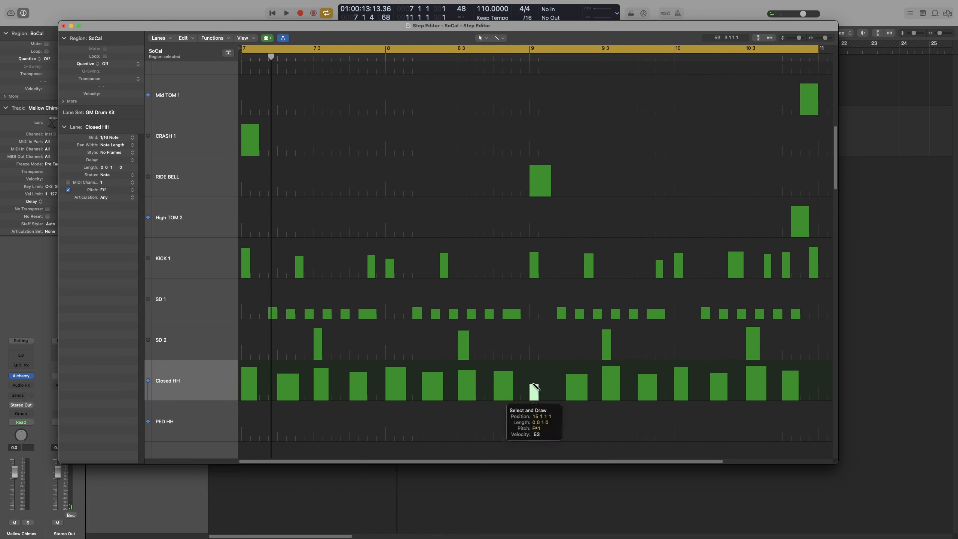
pyautogui.moveTo(536, 387); pyautogui.dragTo(534, 374)
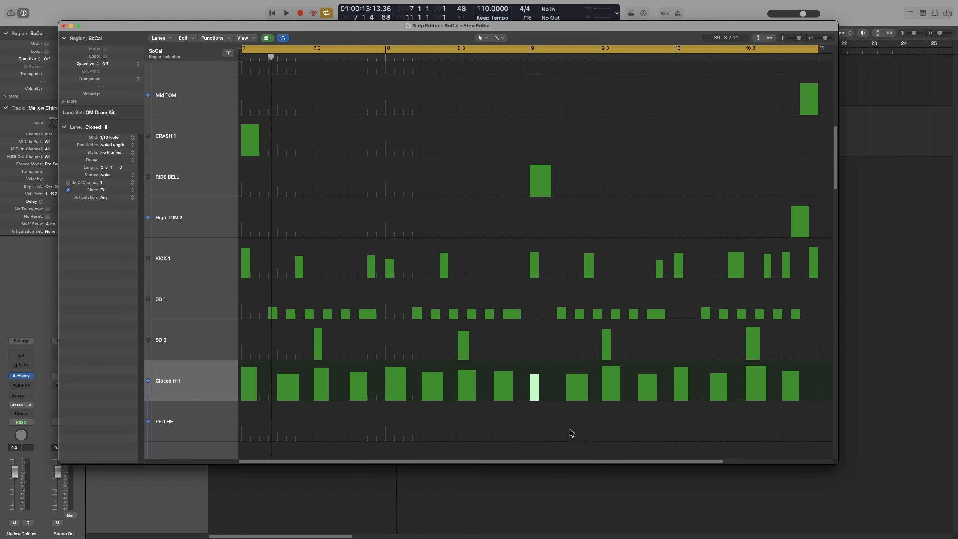
# Step: Replace the bar 9 Closed HH note with a rising run of 1/16 notes across beat 1, and undo the run
pyautogui.click(537, 394)
pyautogui.click(533, 396)
pyautogui.moveTo(534, 396); pyautogui.dragTo(561, 373)
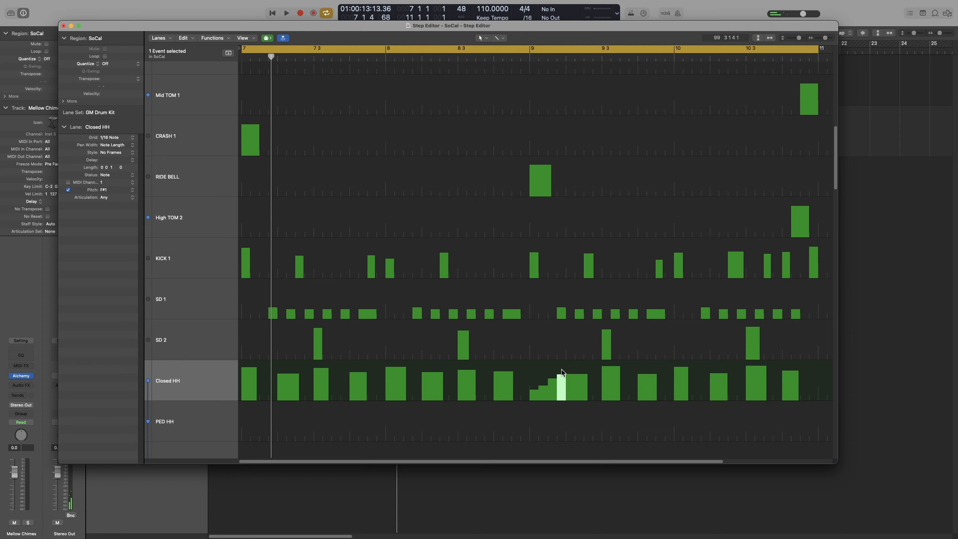
pyautogui.press('super+z')
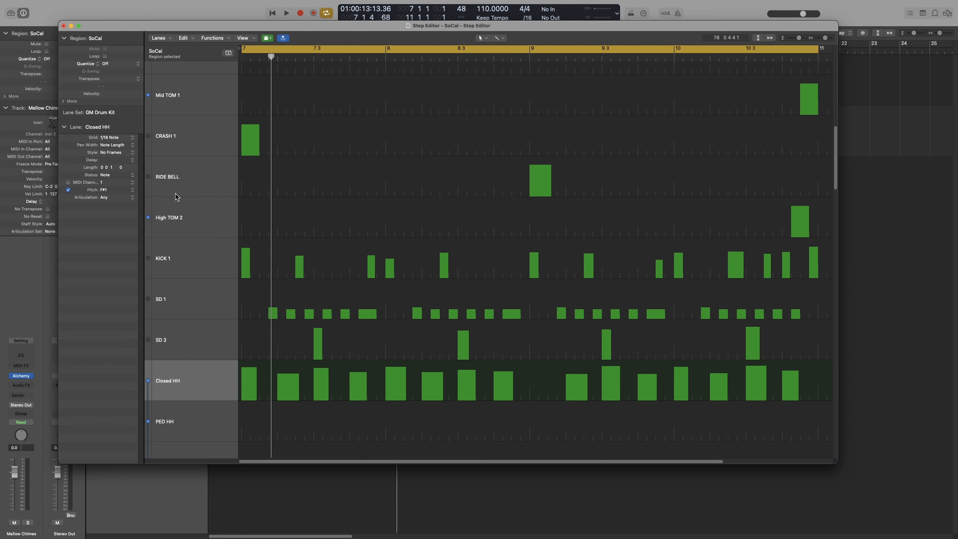
# Step: Set the Closed HH lane's grid to 1/32 Note and draw a rising run of notes across beat 1 of bar 9
pyautogui.click(112, 139)
pyautogui.click(120, 147)
pyautogui.press('super+Right')
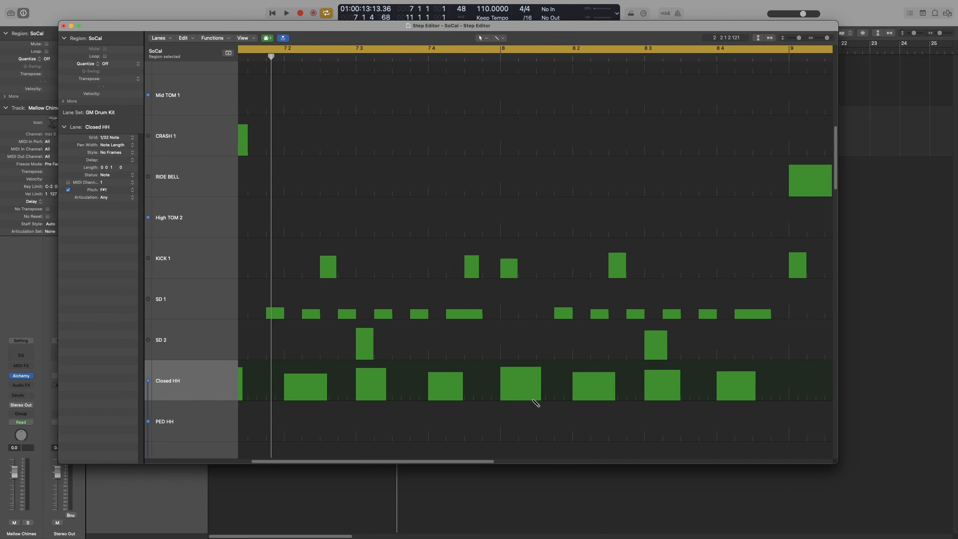
pyautogui.hscroll(5, 535, 404)
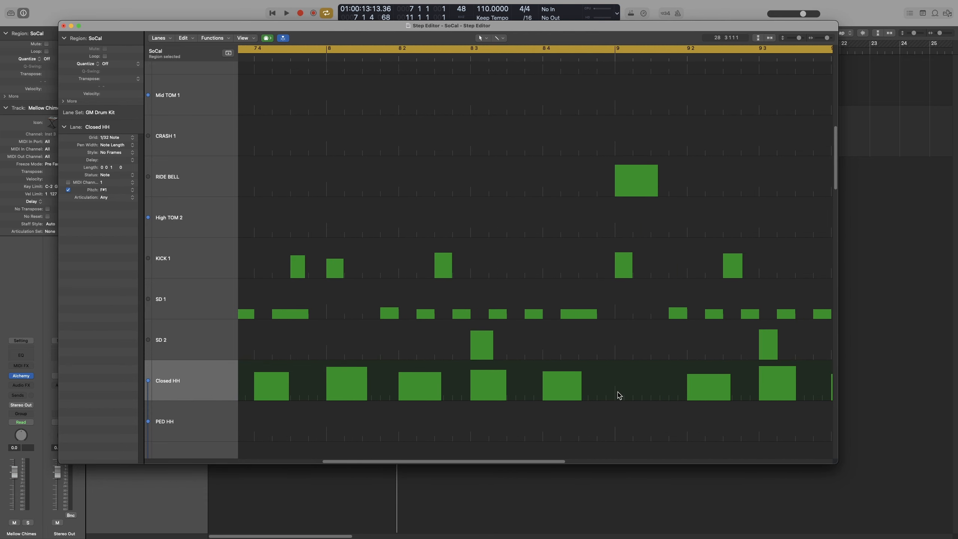
pyautogui.moveTo(619, 394); pyautogui.dragTo(678, 368)
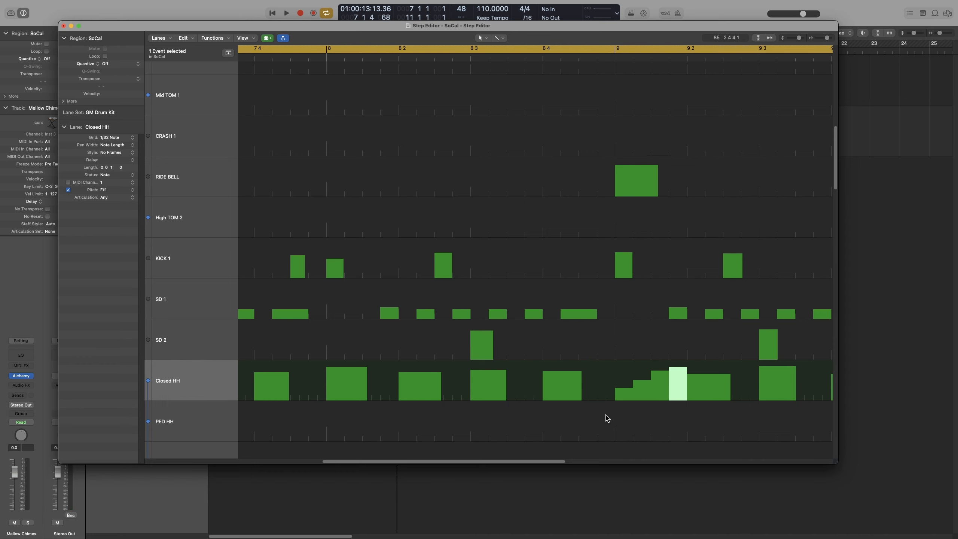
# Step: Select the Closed HH and SD 2 notes on beat 3 of bar 8, and deselect them
pyautogui.click(488, 384)
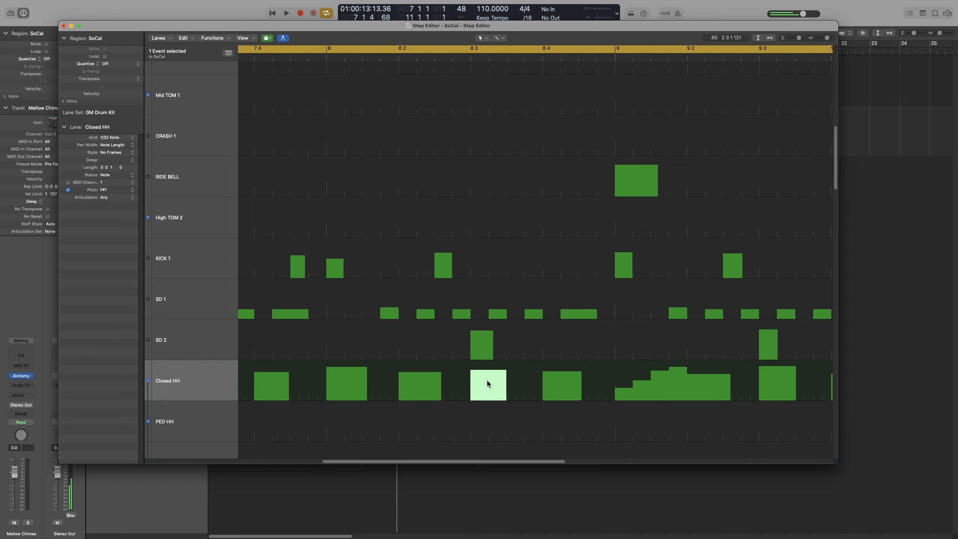
pyautogui.keyDown('shift'); pyautogui.click(485, 351); pyautogui.keyUp('shift')
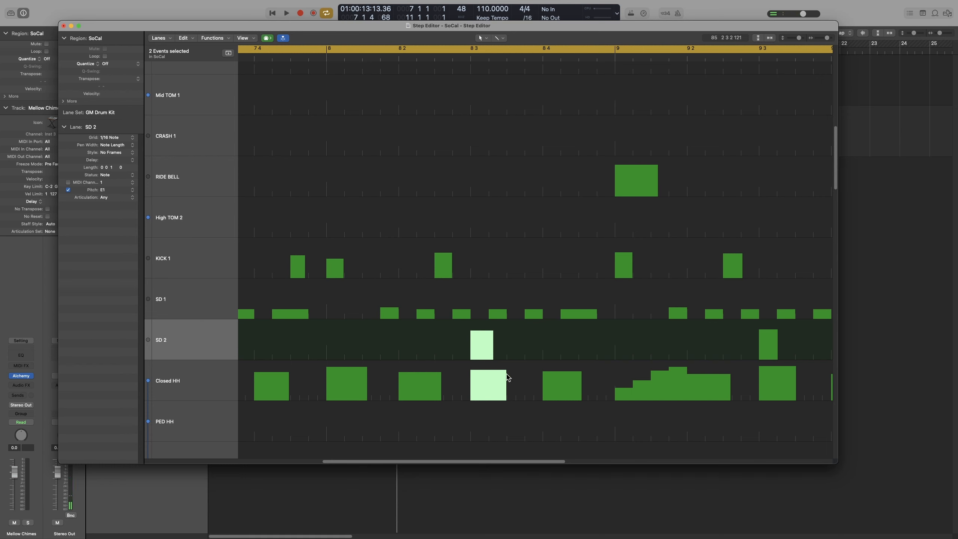
pyautogui.click(516, 262)
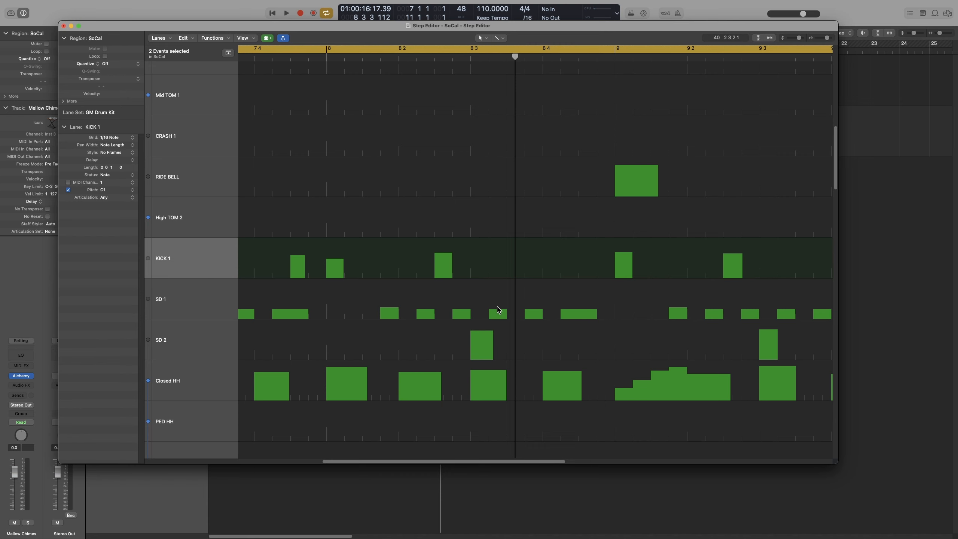
# Step: Set the pen width of the KICK 1 and Closed HH lanes to 1
pyautogui.click(116, 146)
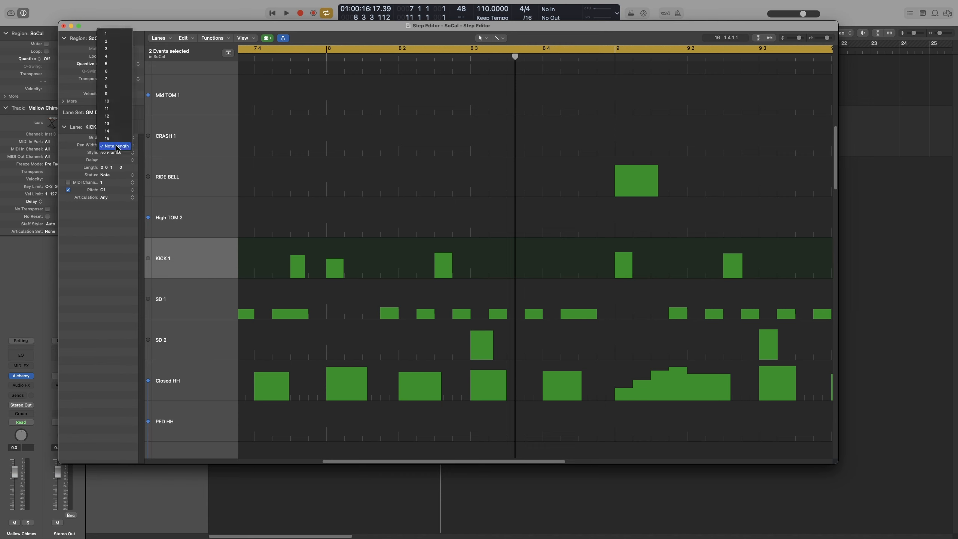
pyautogui.click(105, 35)
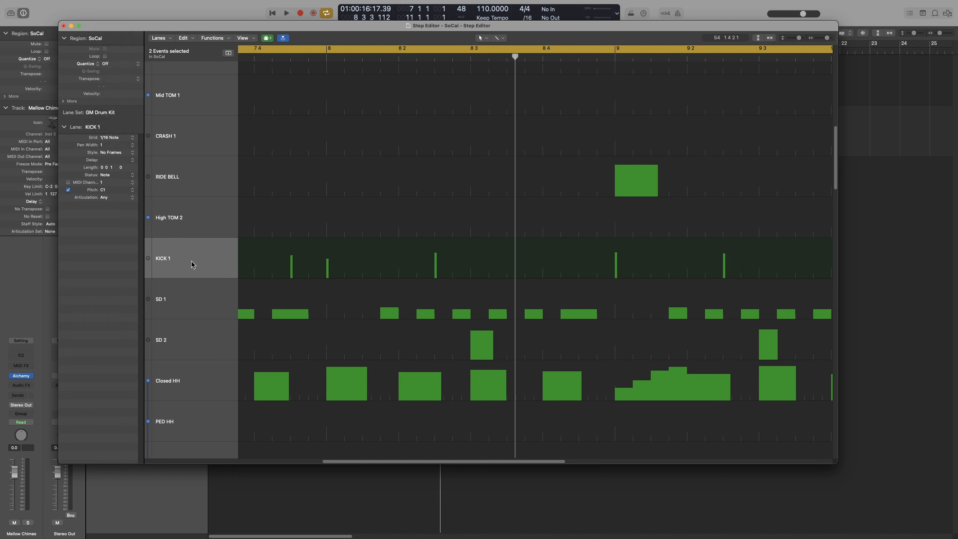
pyautogui.click(196, 394)
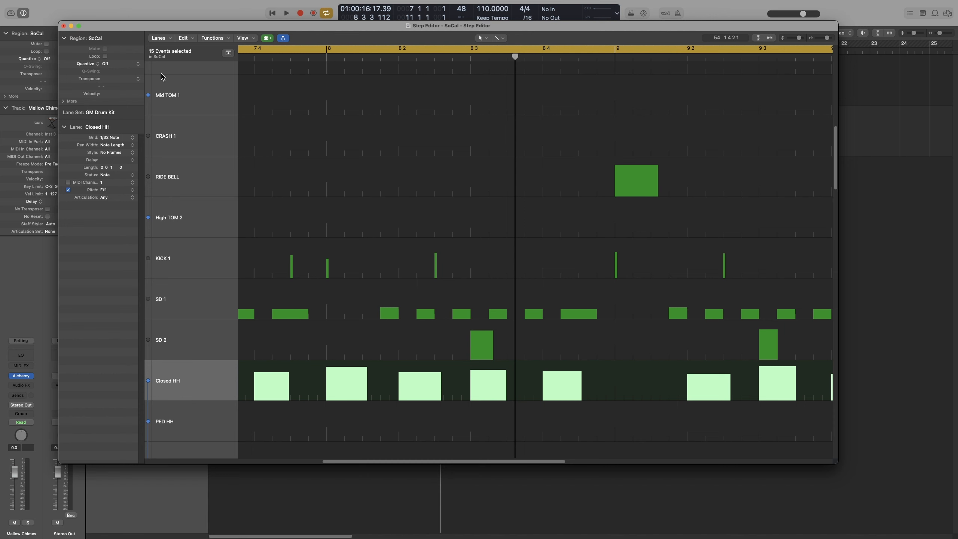
pyautogui.click(121, 147)
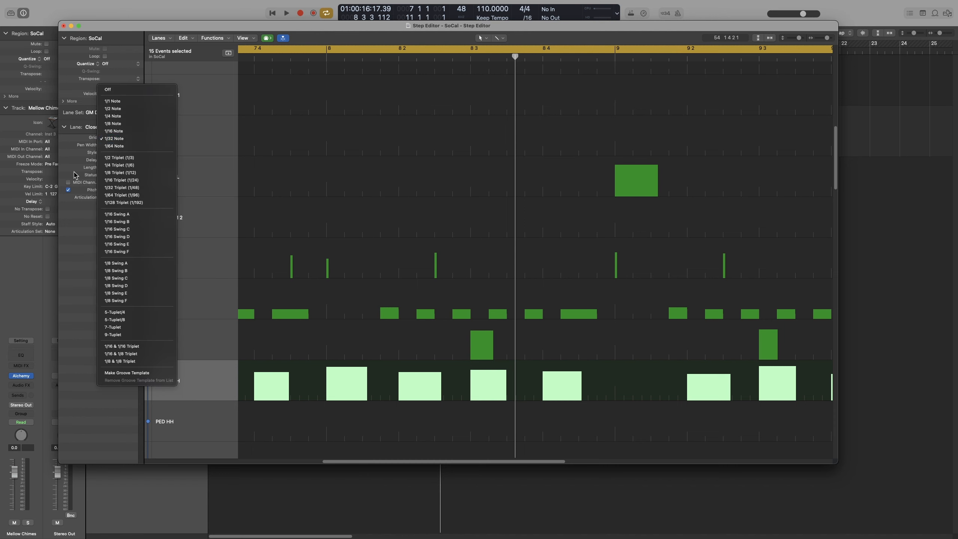
pyautogui.click(113, 147)
pyautogui.click(113, 147)
pyautogui.click(113, 41)
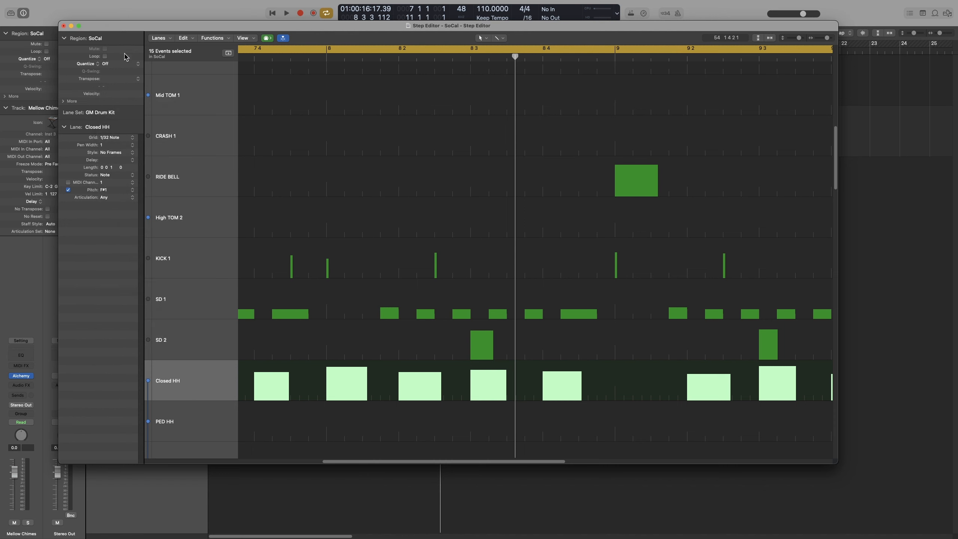
# Step: Set the Closed HH lane's pen width to 15
pyautogui.click(112, 138)
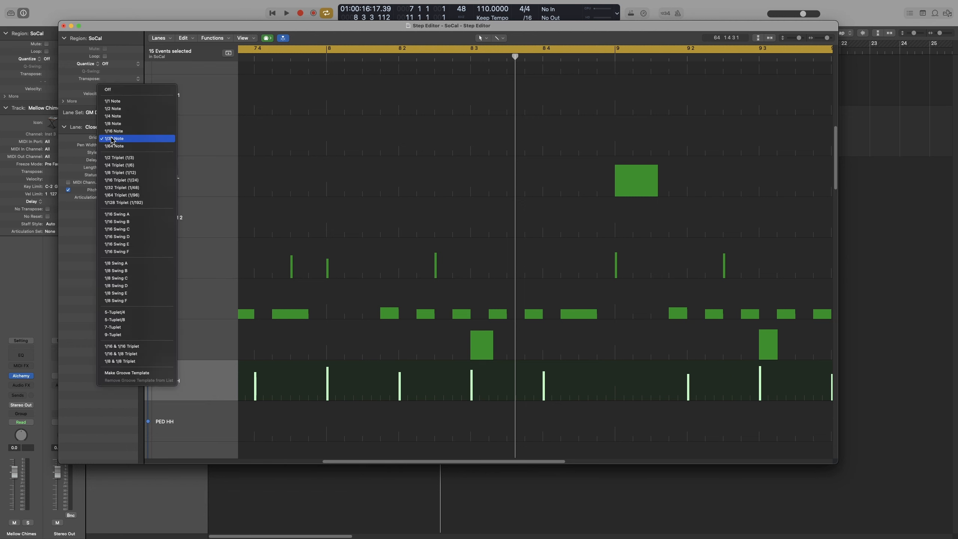
pyautogui.click(86, 178)
pyautogui.click(110, 145)
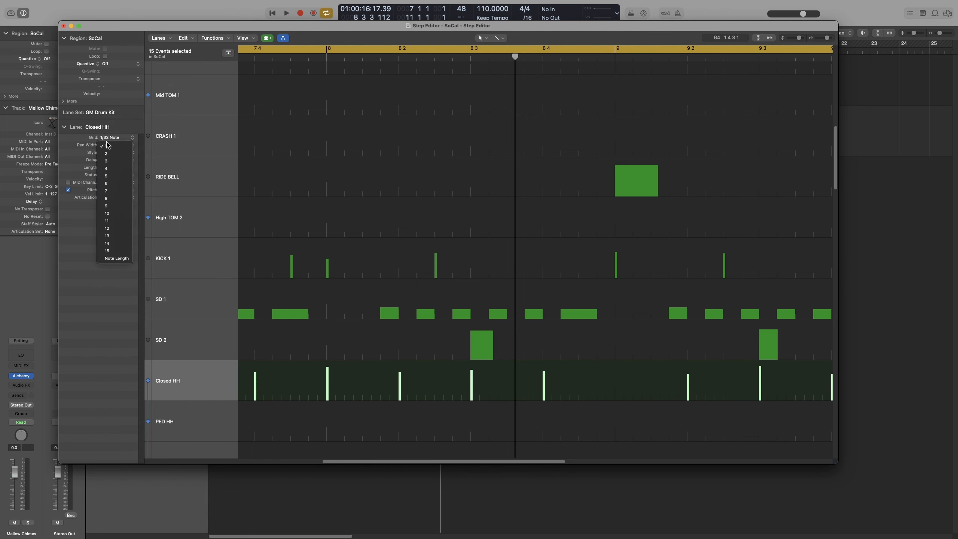
pyautogui.click(119, 251)
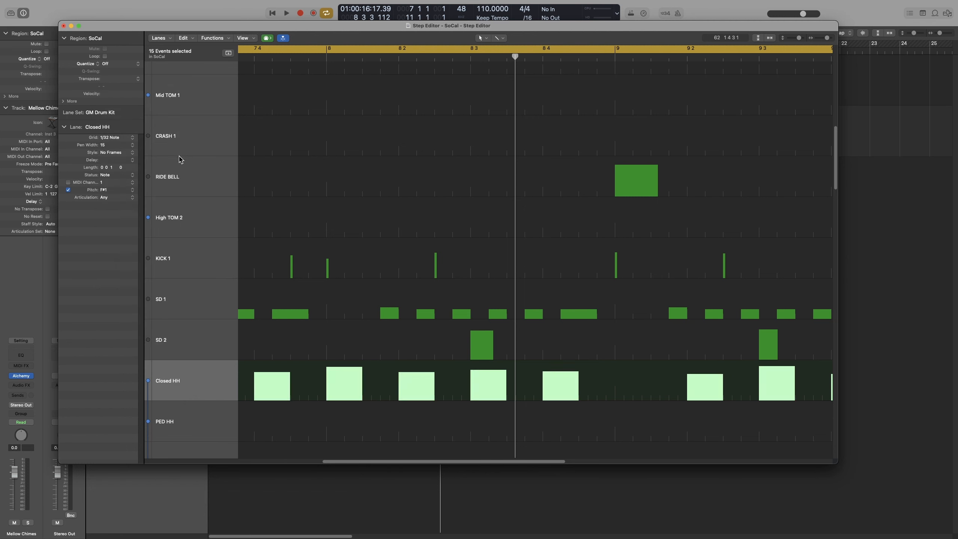
pyautogui.click(109, 147)
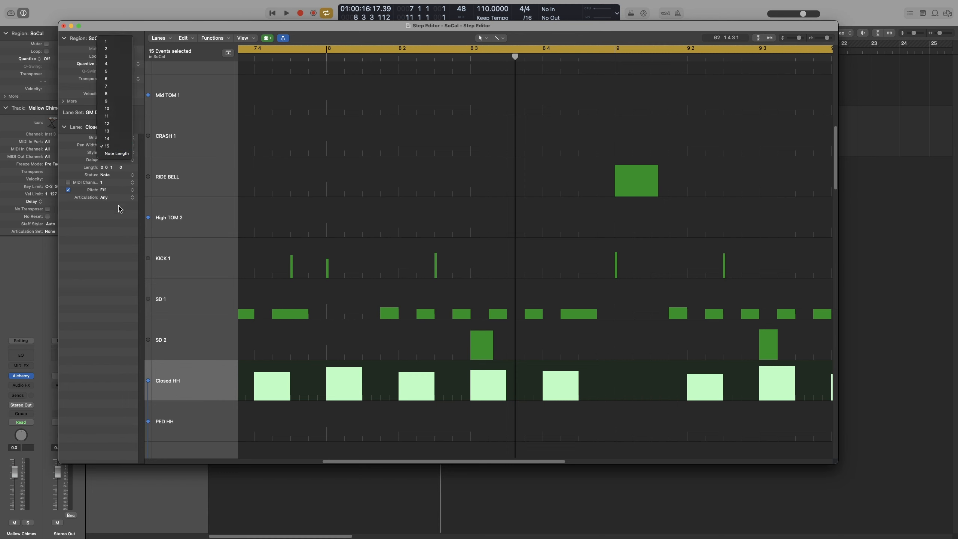
pyautogui.click(118, 154)
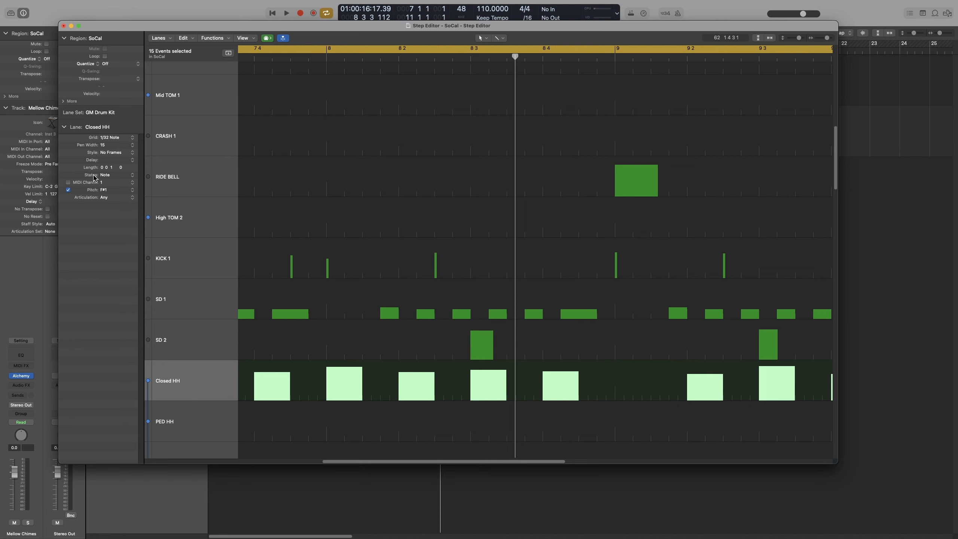
# Step: Set the Closed HH pen width to 1 and draw a run of 1/32 notes with rising velocities across beat 1 of bar 9
pyautogui.click(113, 175)
pyautogui.click(80, 175)
pyautogui.click(106, 146)
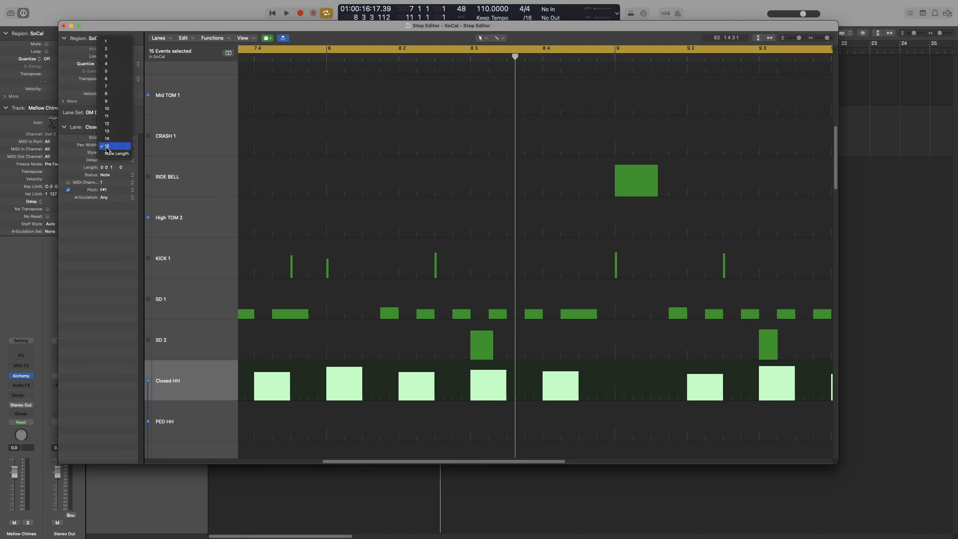
pyautogui.click(113, 41)
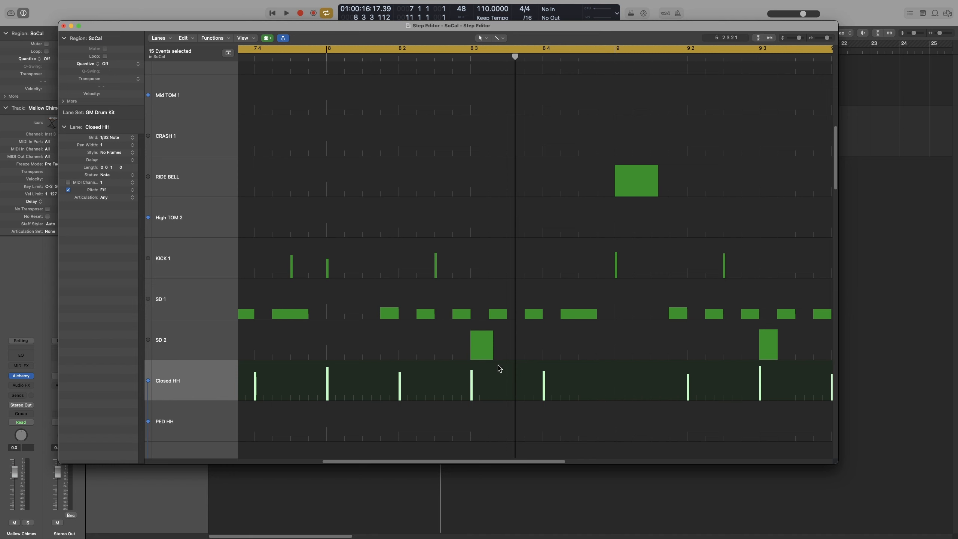
pyautogui.click(617, 397)
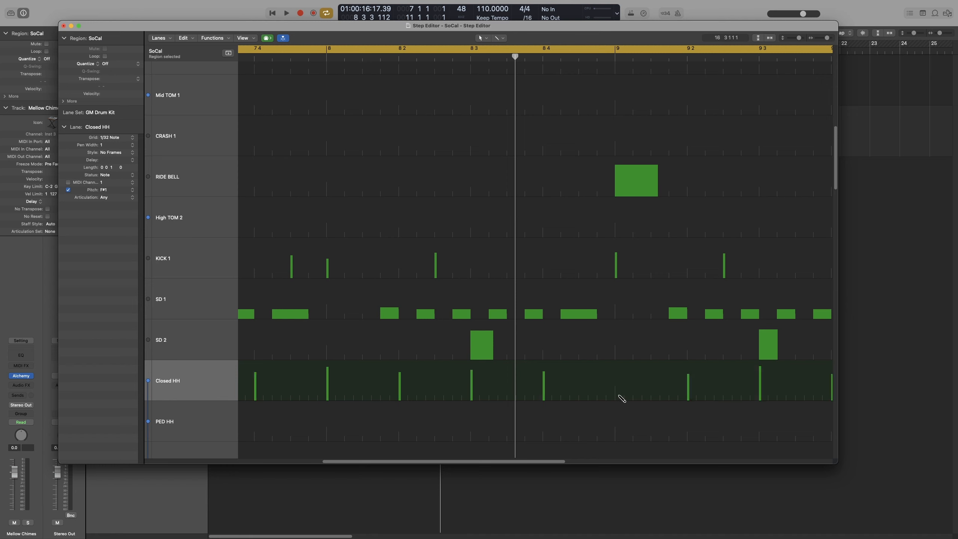
pyautogui.moveTo(620, 398); pyautogui.dragTo(679, 363)
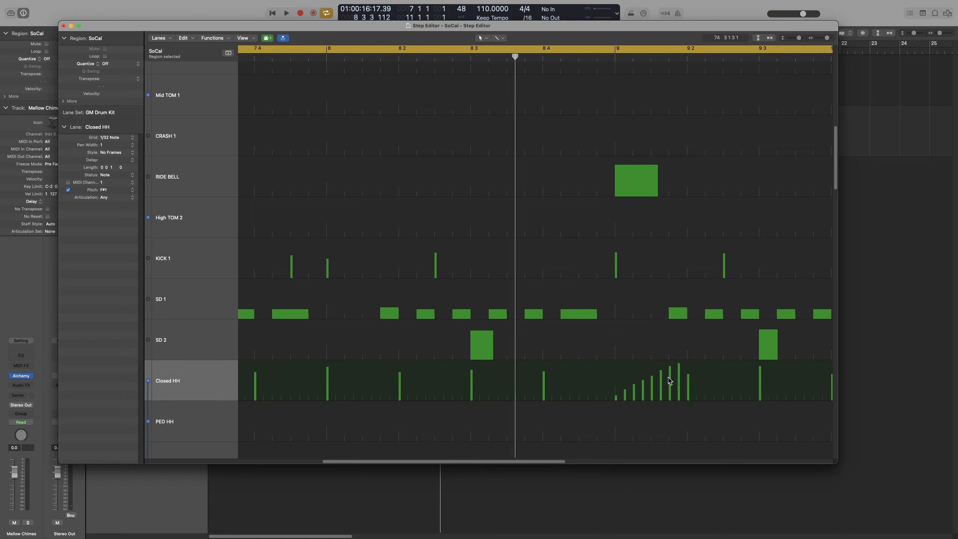
# Step: Set the Closed HH lane's pen width to 5
pyautogui.click(105, 146)
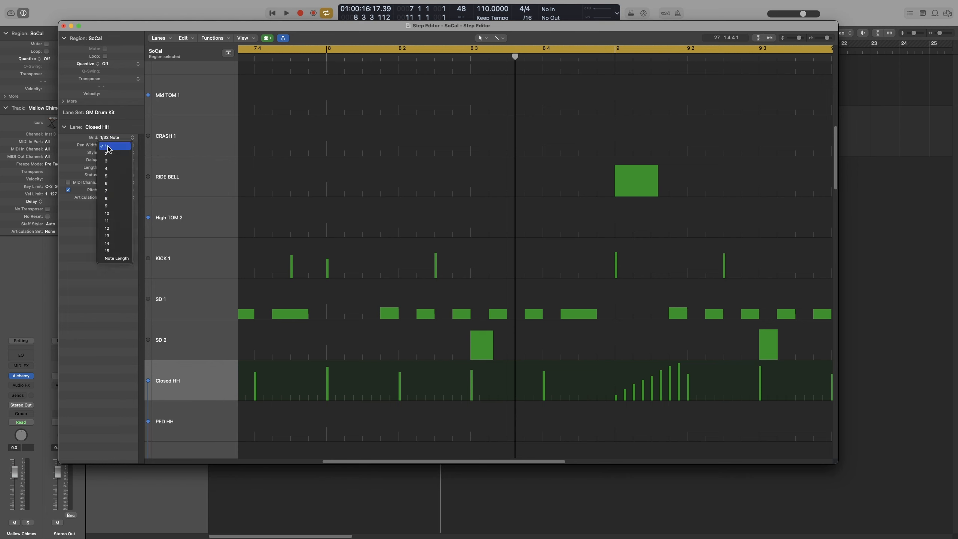
pyautogui.click(116, 179)
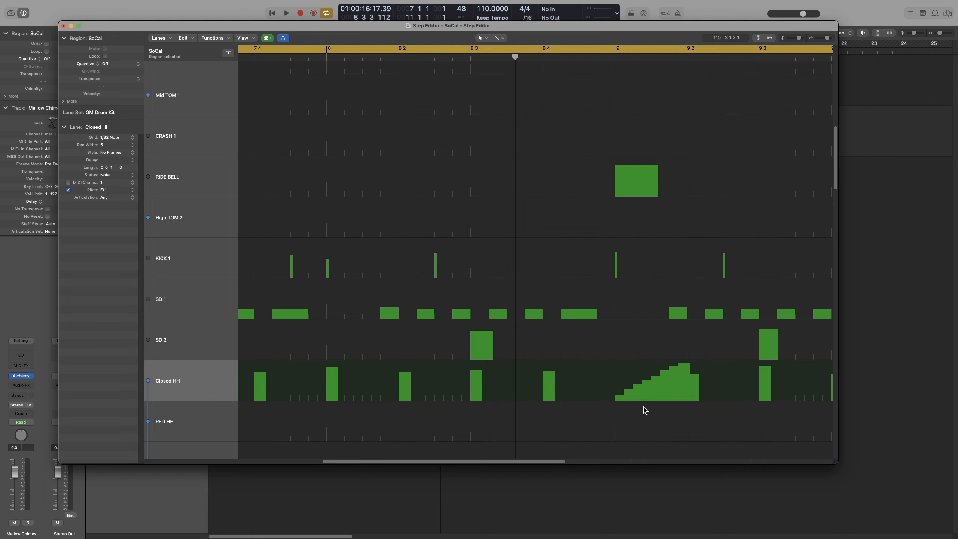
# Step: Turn cycle mode off, play the region through the rising Closed HH run in bar 9, and turn cycle mode back on
pyautogui.press('c')
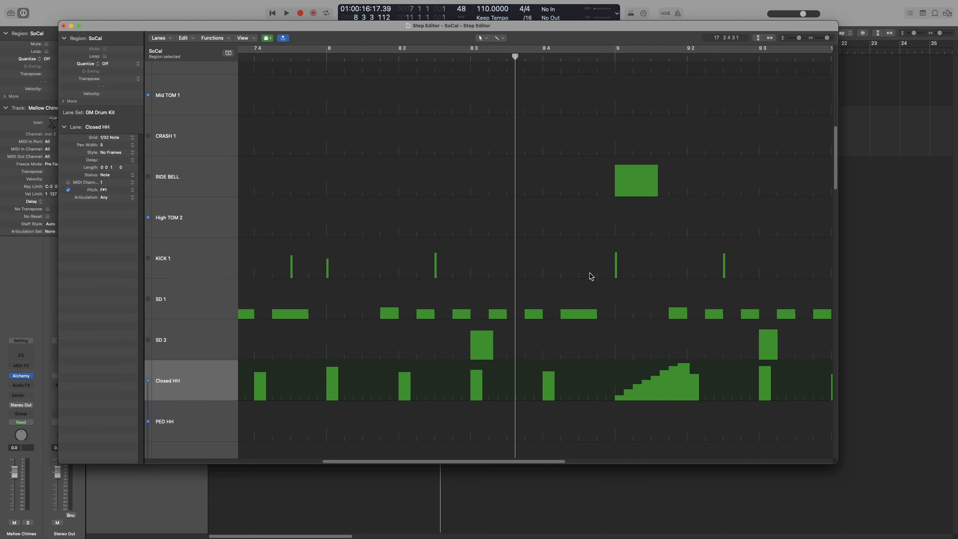
pyautogui.press('space')
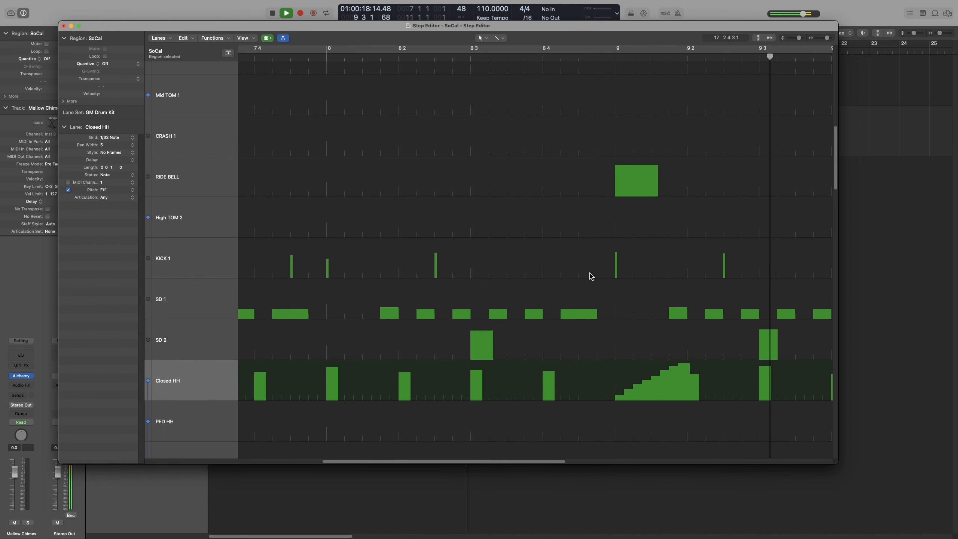
pyautogui.press('c')
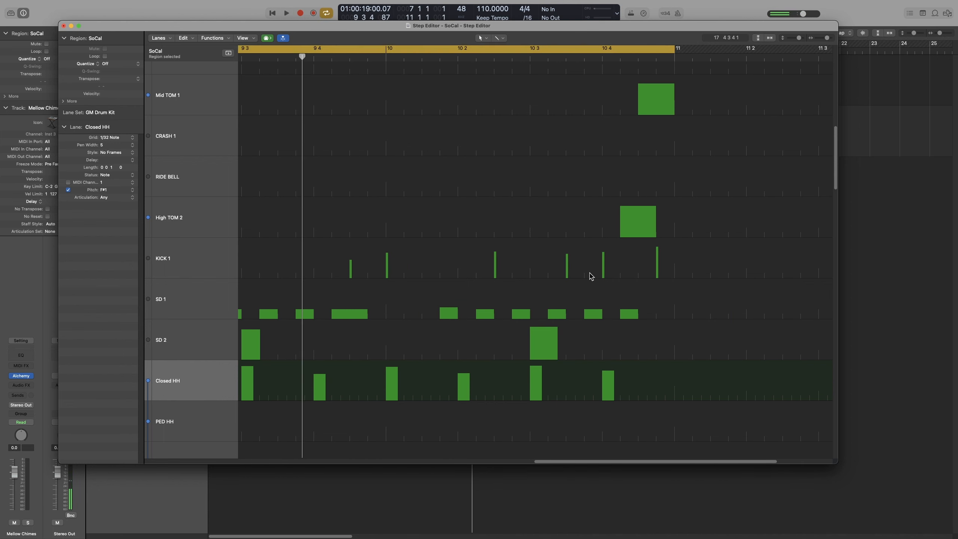
# Step: Cut the SD 2 note at bar 10 beat 3, paste it at the playhead in bar 9, and delete the pasted note
pyautogui.press('super+Left')
pyautogui.press('super+Left')
pyautogui.hscroll(-1, 595, 263)
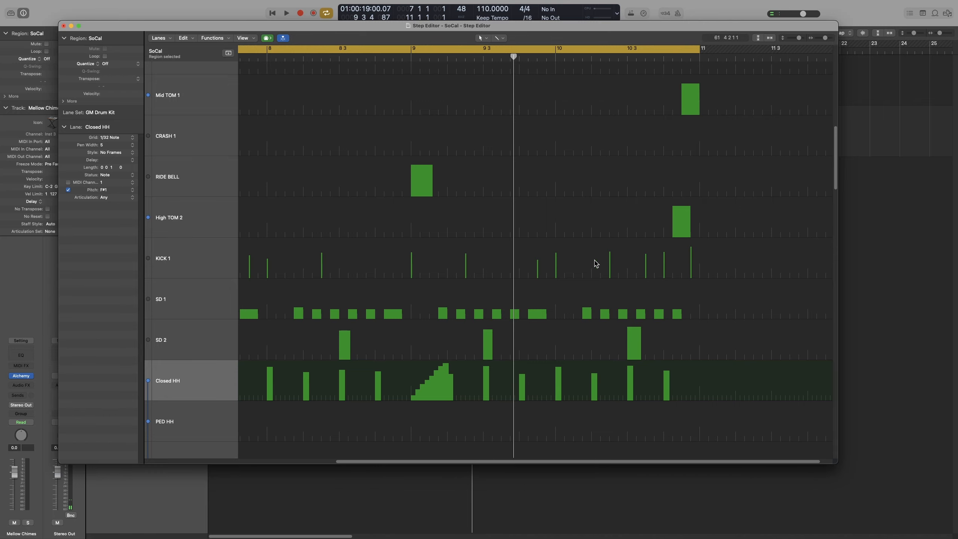
pyautogui.hscroll(-3, 595, 263)
pyautogui.press('super+Left')
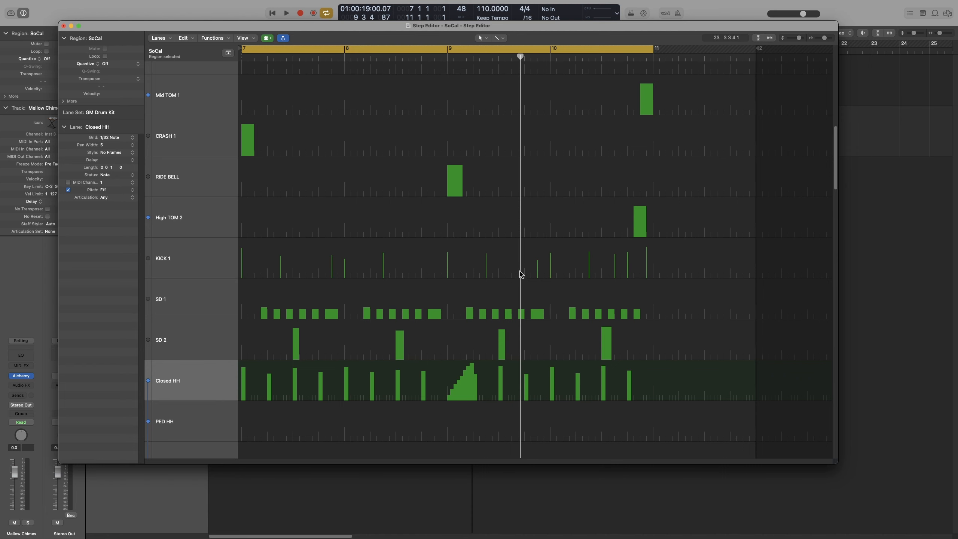
pyautogui.click(607, 341)
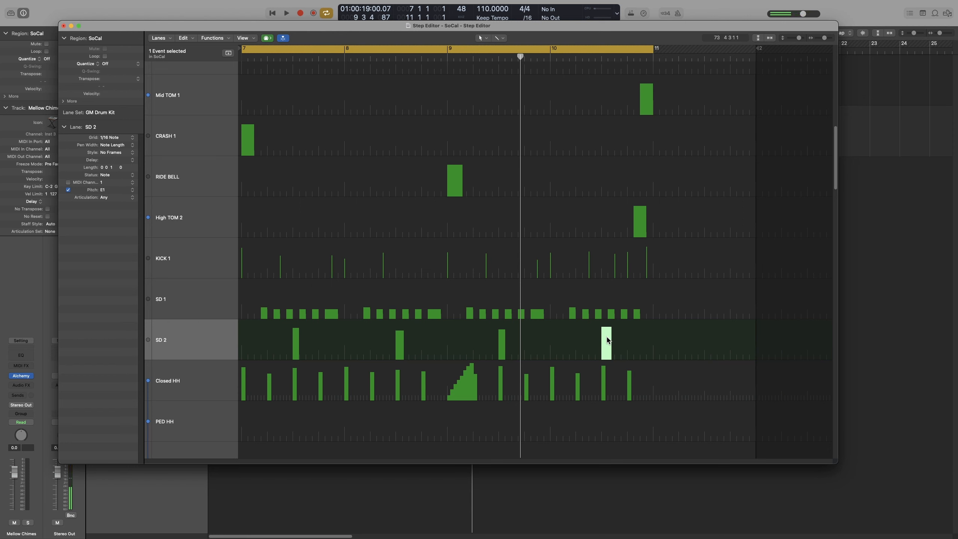
pyautogui.press('Delete')
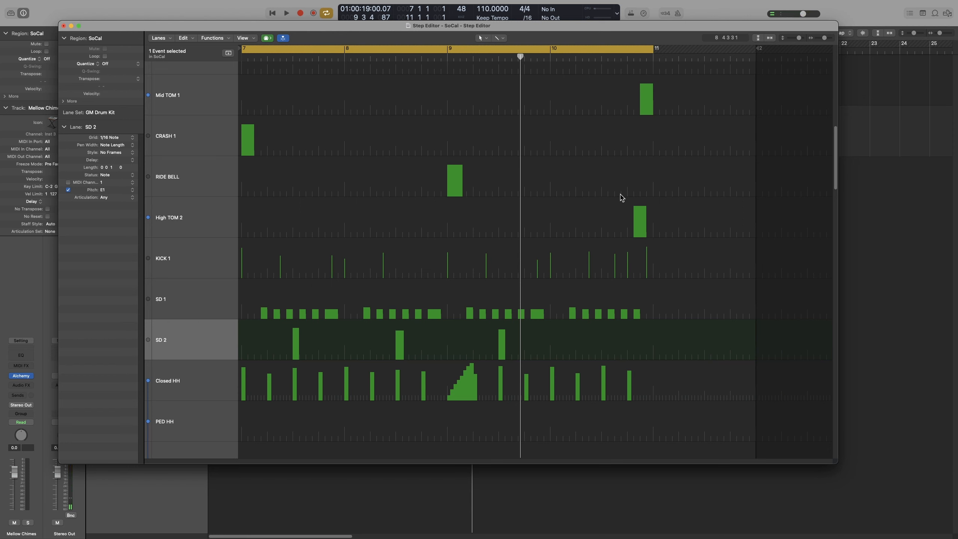
pyautogui.press('super+v')
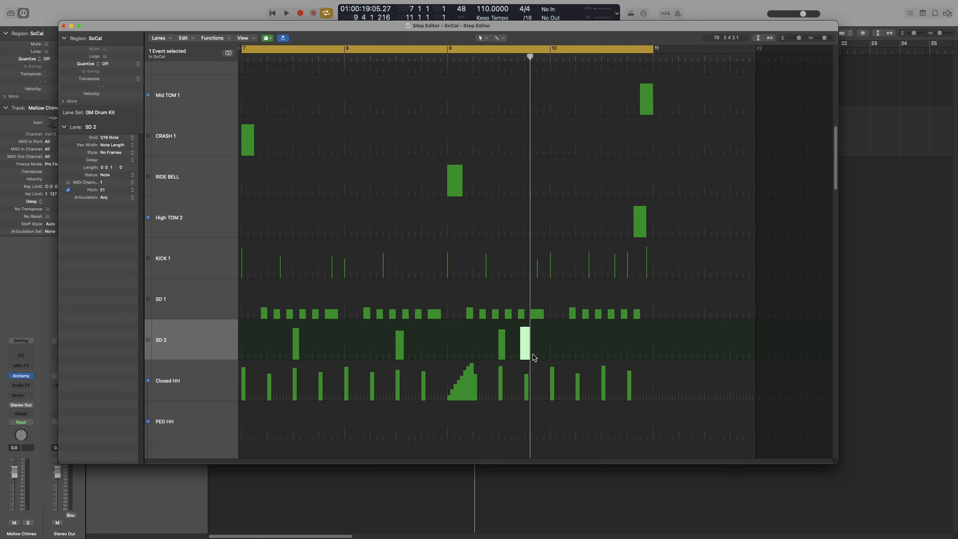
pyautogui.press('Delete')
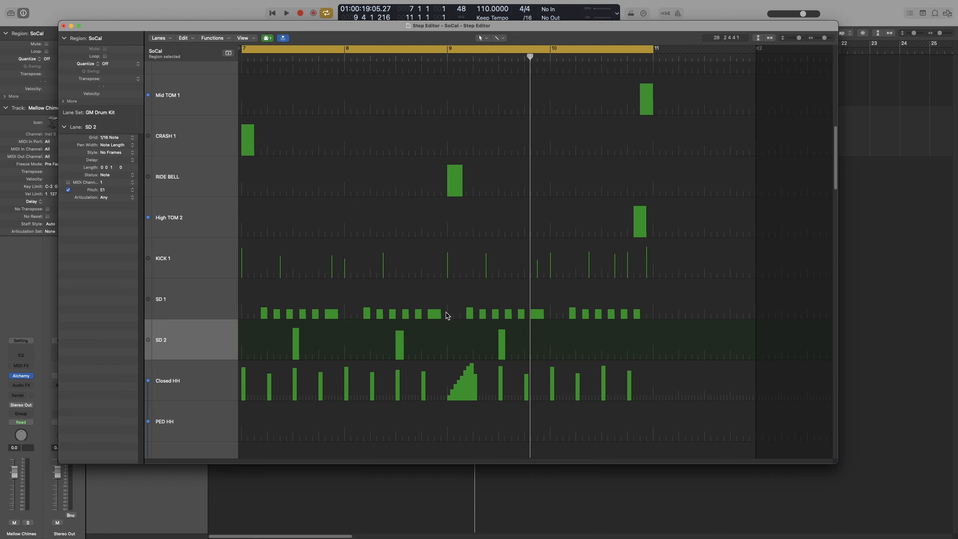
# Step: Choose the Finger tool and move an SD 2 note into the Closed HH lane just before beat 2 of bar 10
pyautogui.click(499, 38)
pyautogui.click(522, 89)
pyautogui.moveTo(502, 351); pyautogui.dragTo(639, 354)
pyautogui.press('super+z')
pyautogui.press('super+z')
pyautogui.moveTo(607, 346); pyautogui.dragTo(569, 388)
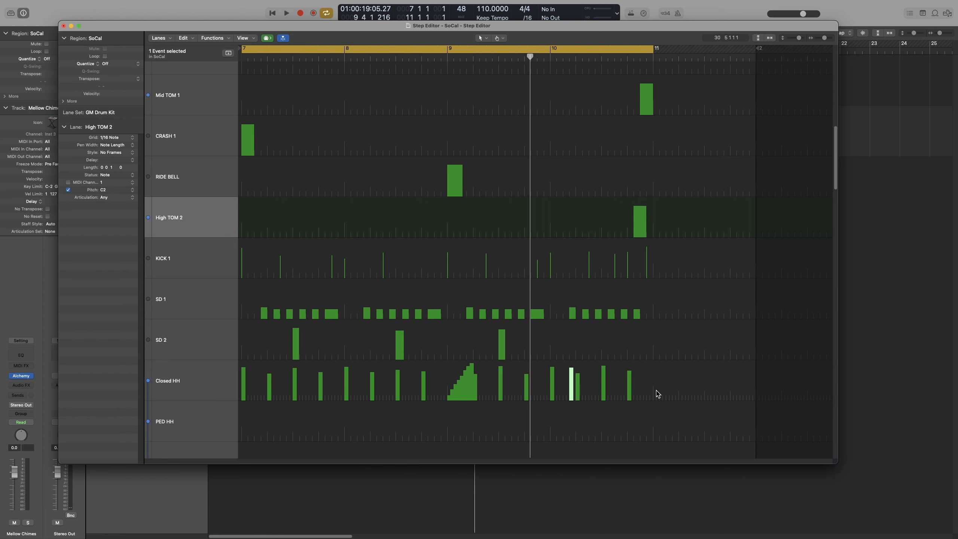
# Step: Move the five Closed HH notes between bar 9 beat 4 and bar 10 beat 4 into the High TOM 2 lane across bars 7 and 8
pyautogui.moveTo(661, 385); pyautogui.dragTo(520, 392)
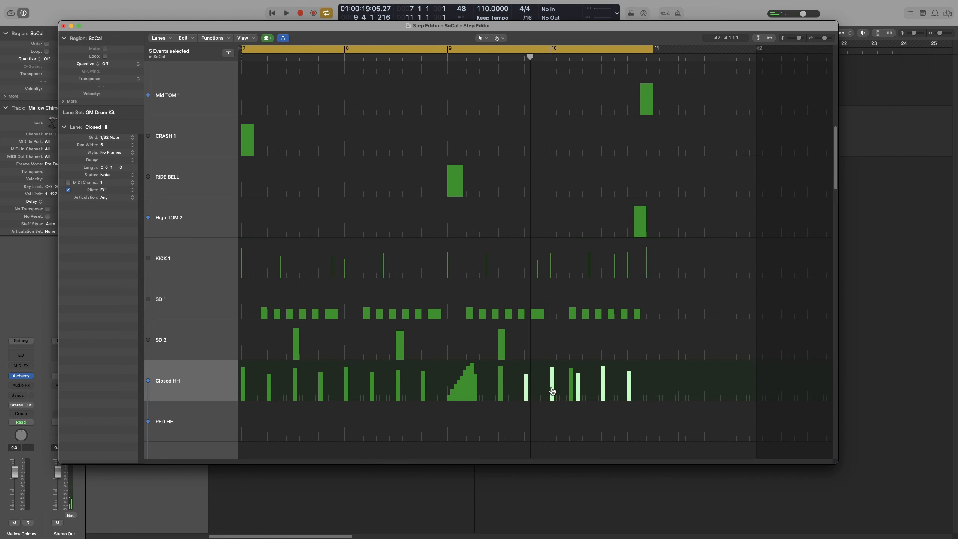
pyautogui.moveTo(552, 391); pyautogui.dragTo(337, 227)
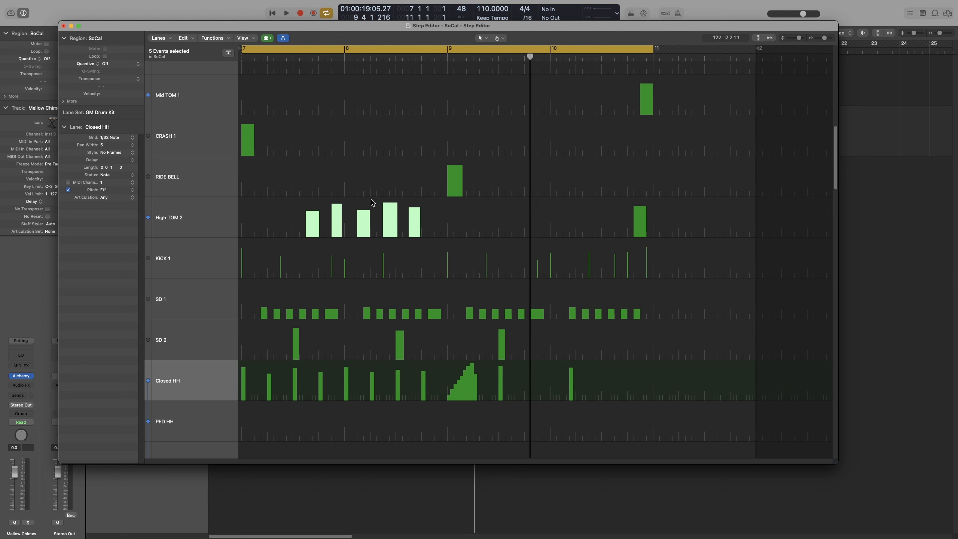
pyautogui.click(204, 41)
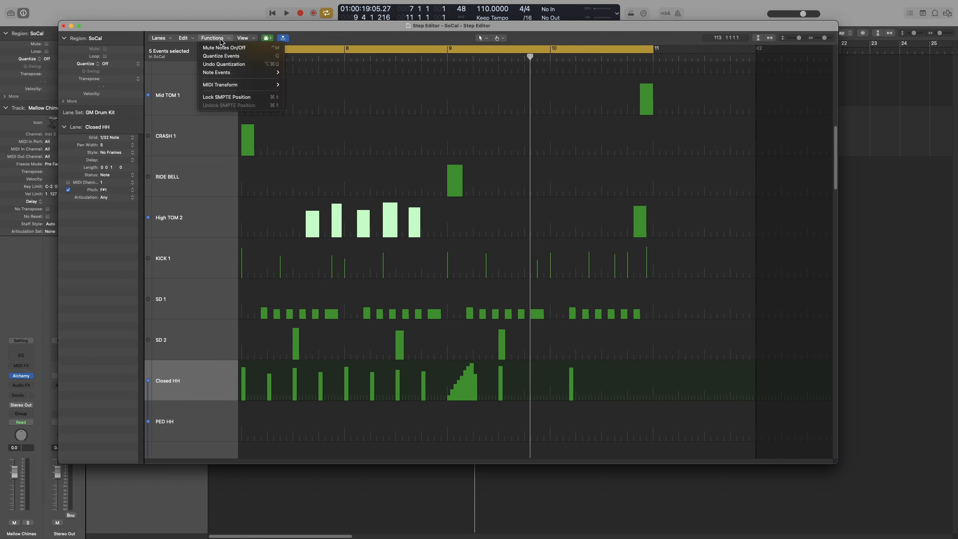
pyautogui.click(242, 99)
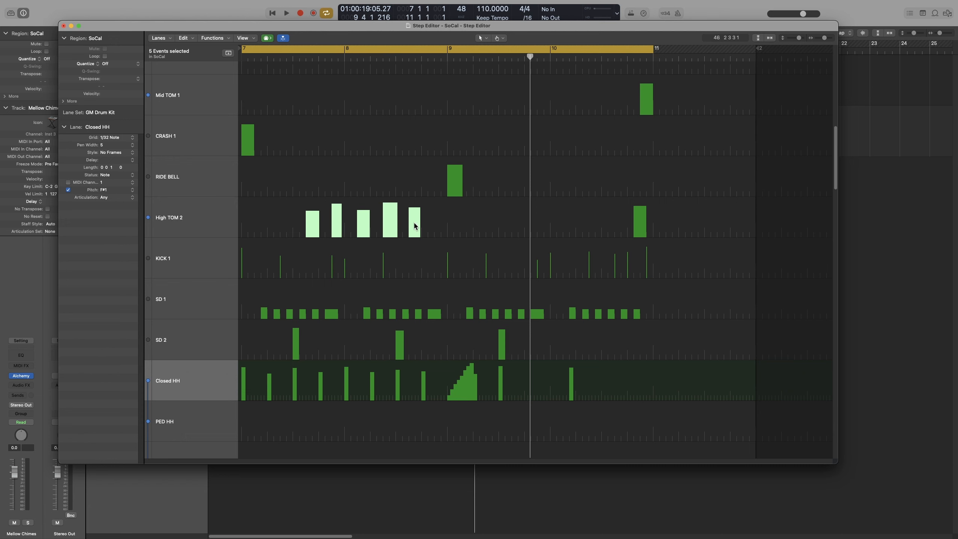
# Step: Try moving the five selected High TOM 2 notes later in time and down to the KICK 1 lane, undoing each move
pyautogui.click(414, 226)
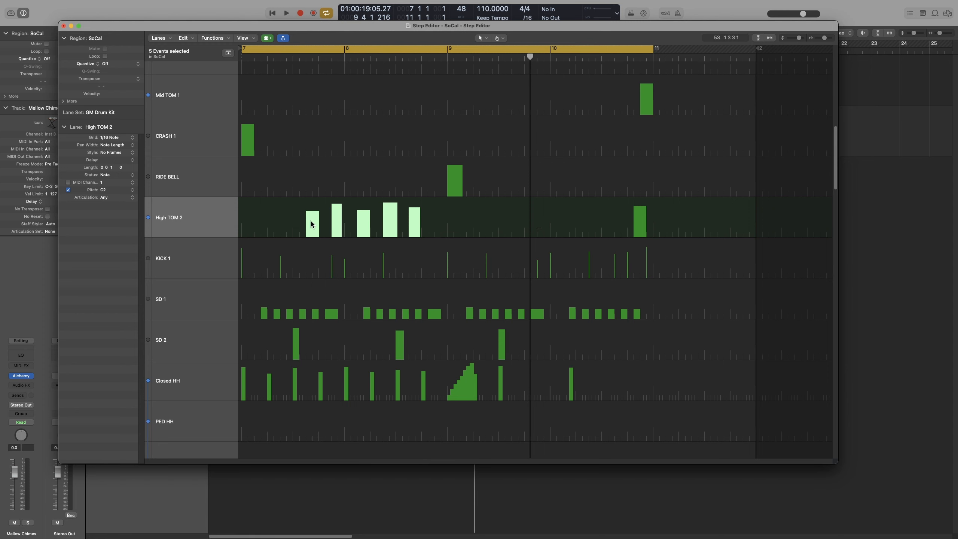
pyautogui.moveTo(311, 224); pyautogui.dragTo(425, 231)
pyautogui.press('super+z')
pyautogui.moveTo(315, 228); pyautogui.dragTo(309, 267)
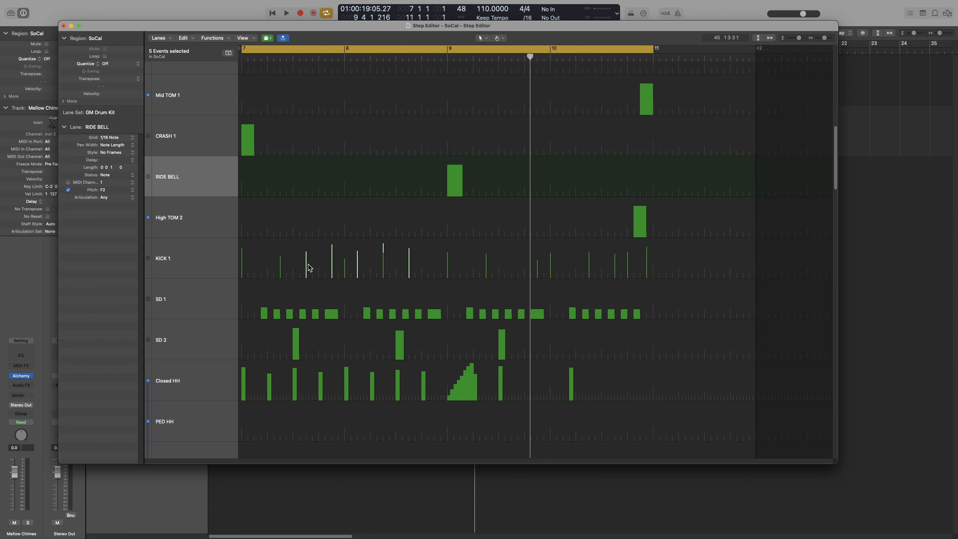
pyautogui.press('super+z')
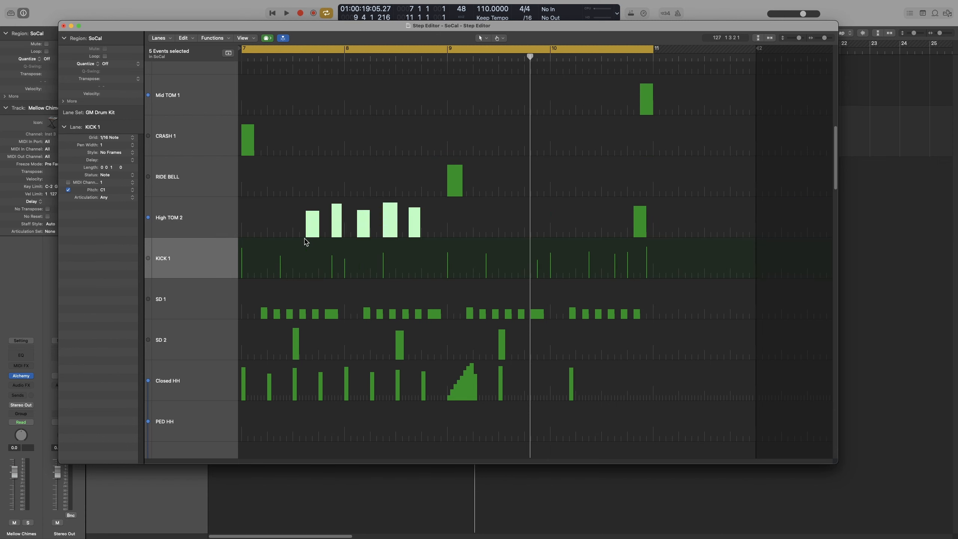
# Step: Set the display style of the KICK 1 and Closed HH lanes to Framed Values and deselect the notes
pyautogui.click(108, 154)
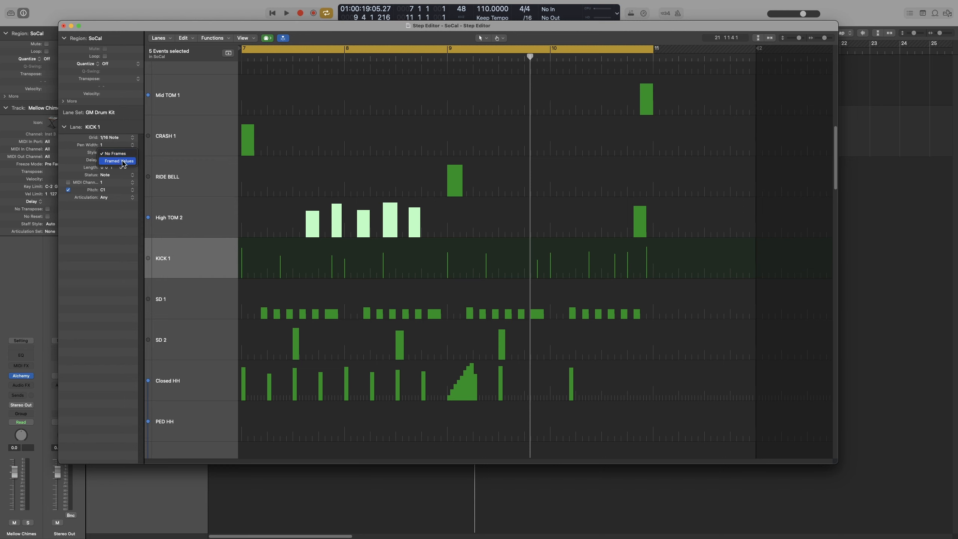
pyautogui.click(123, 163)
pyautogui.click(174, 221)
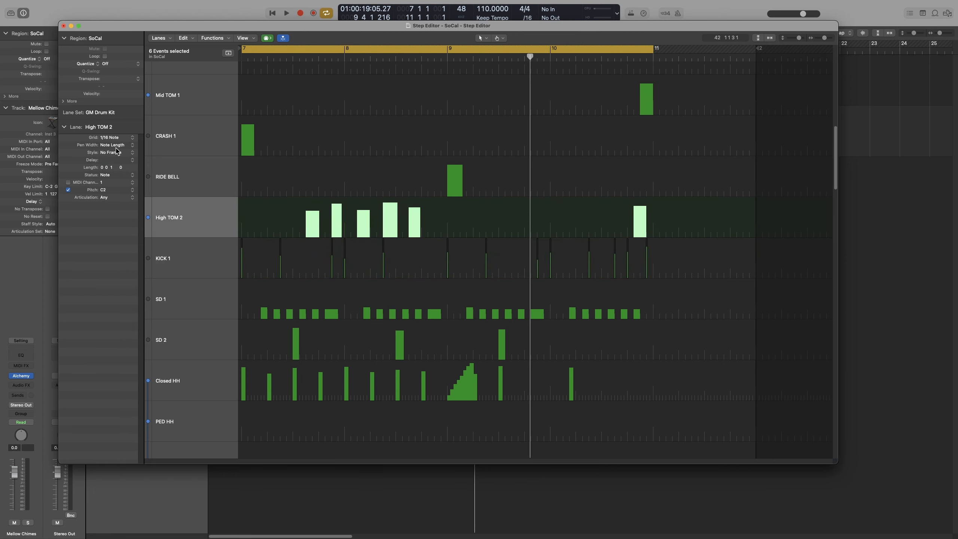
pyautogui.click(190, 384)
pyautogui.press('z')
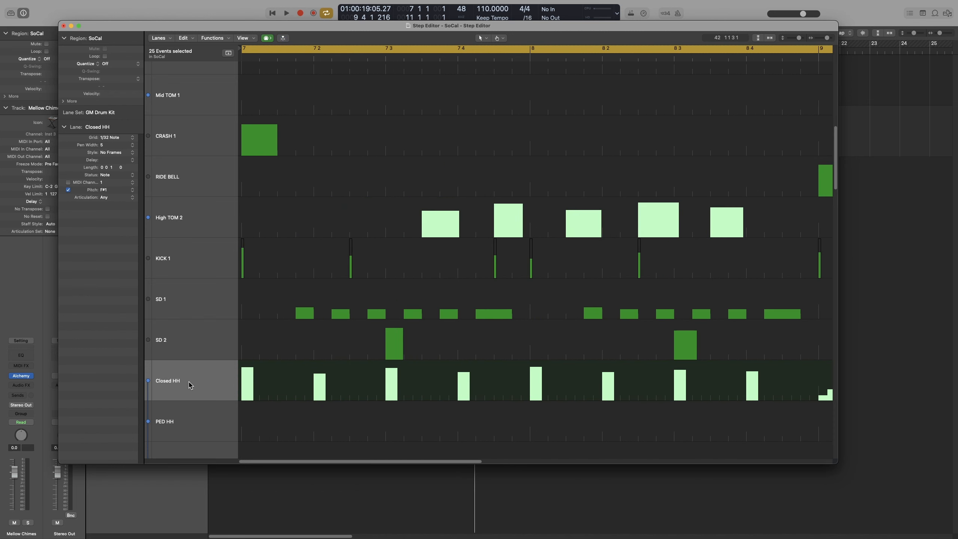
pyautogui.click(114, 152)
pyautogui.click(117, 160)
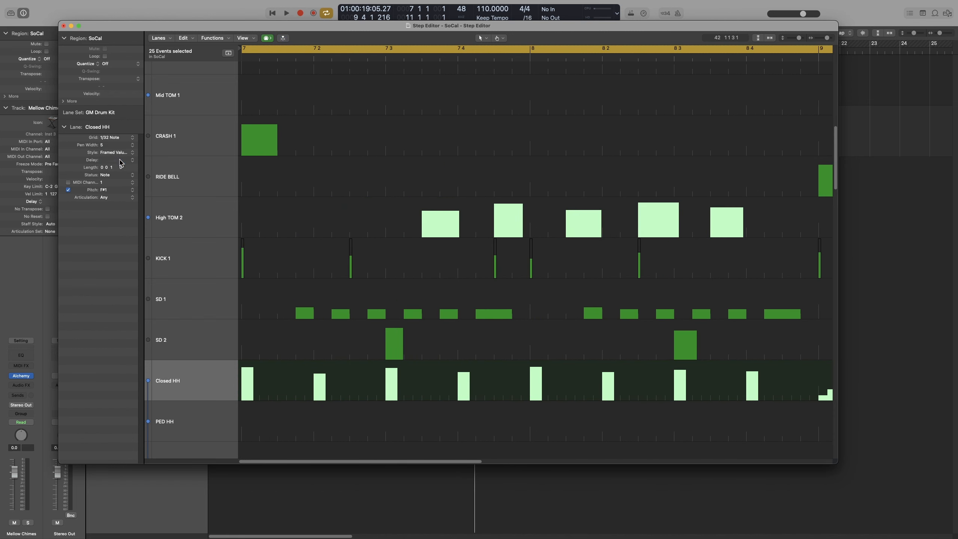
pyautogui.click(336, 381)
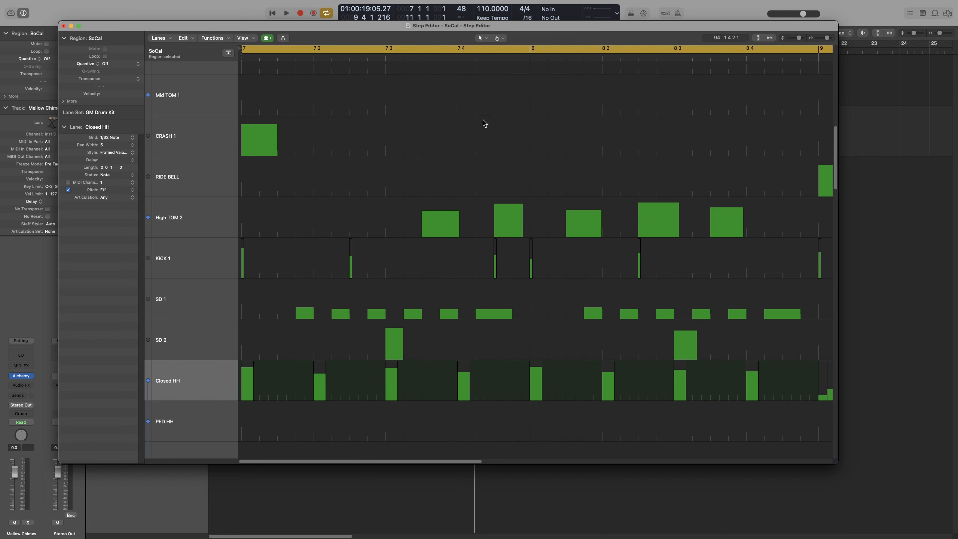
# Step: Draw a rising velocity line with the Line tool across the Closed HH notes of bars 7 and 8, ending at velocity 127
pyautogui.click(497, 39)
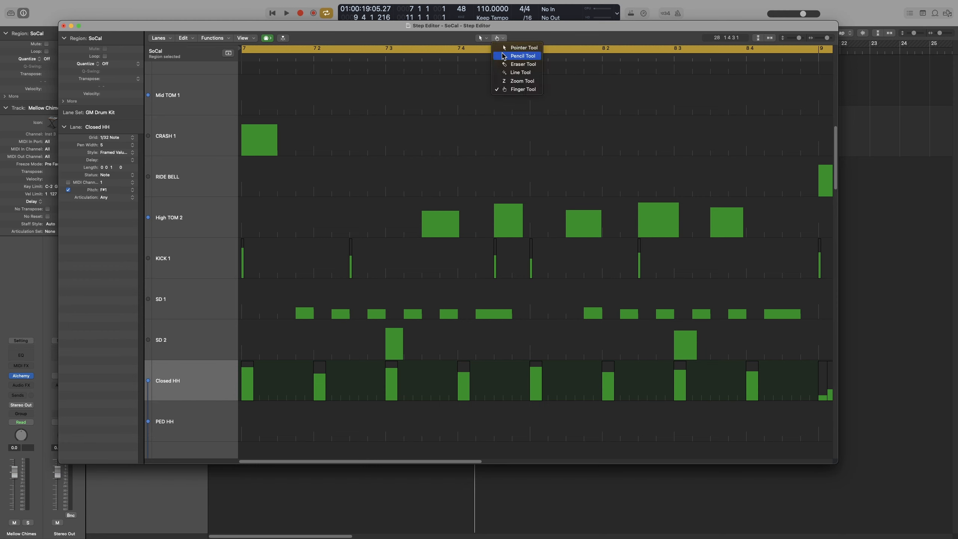
pyautogui.click(520, 72)
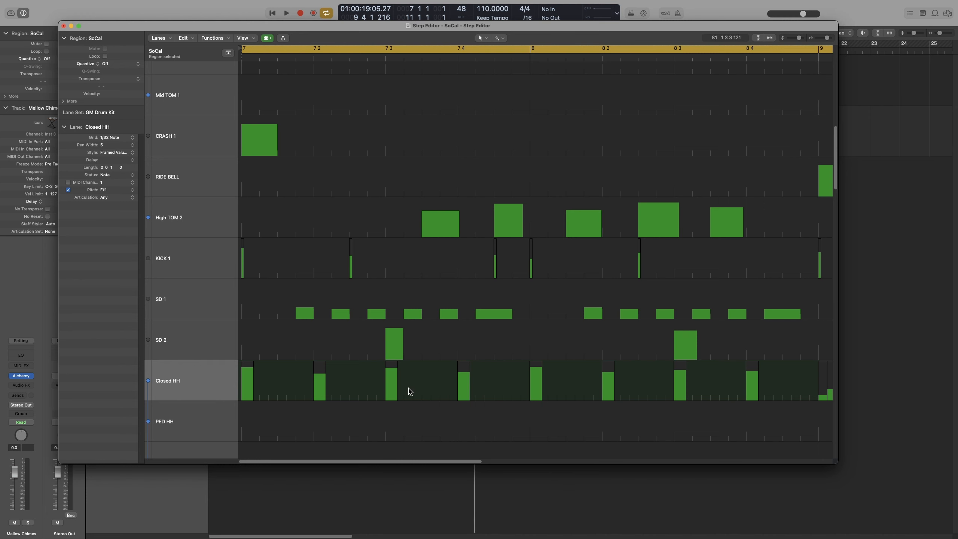
pyautogui.press('super+Left')
pyautogui.press('super+Left')
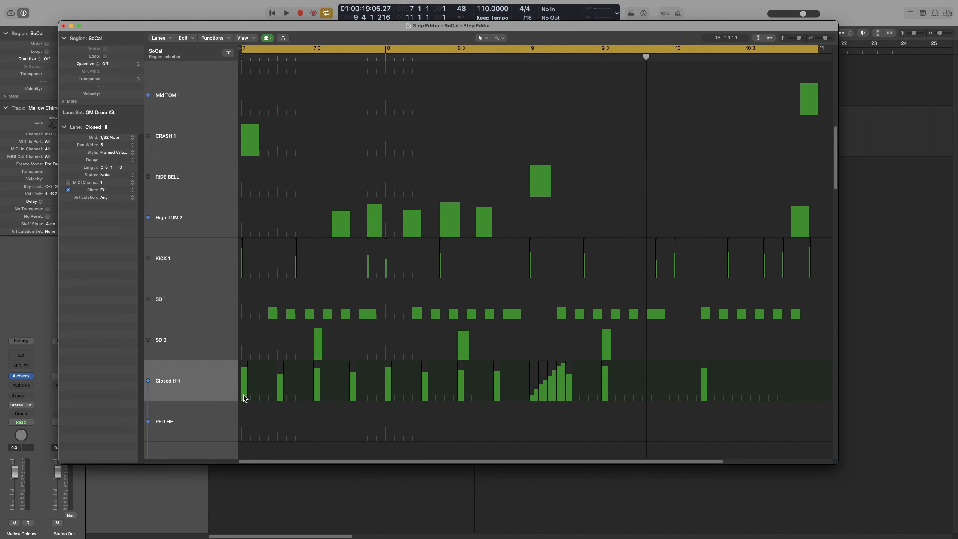
pyautogui.moveTo(240, 395)
pyautogui.mouseDown()
pyautogui.moveTo(518, 368)
pyautogui.moveTo(520, 360)
pyautogui.mouseUp()
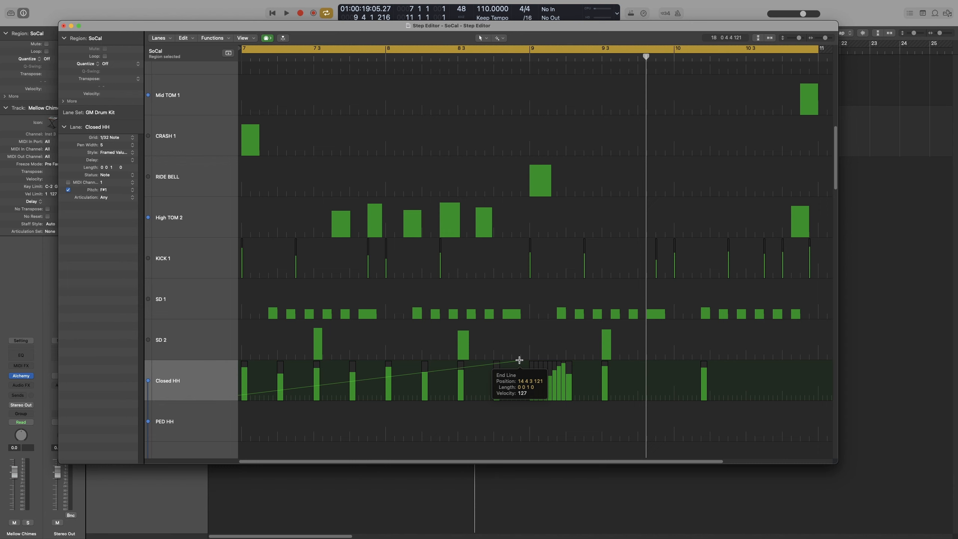
pyautogui.moveTo(520, 360); pyautogui.dragTo(518, 361)
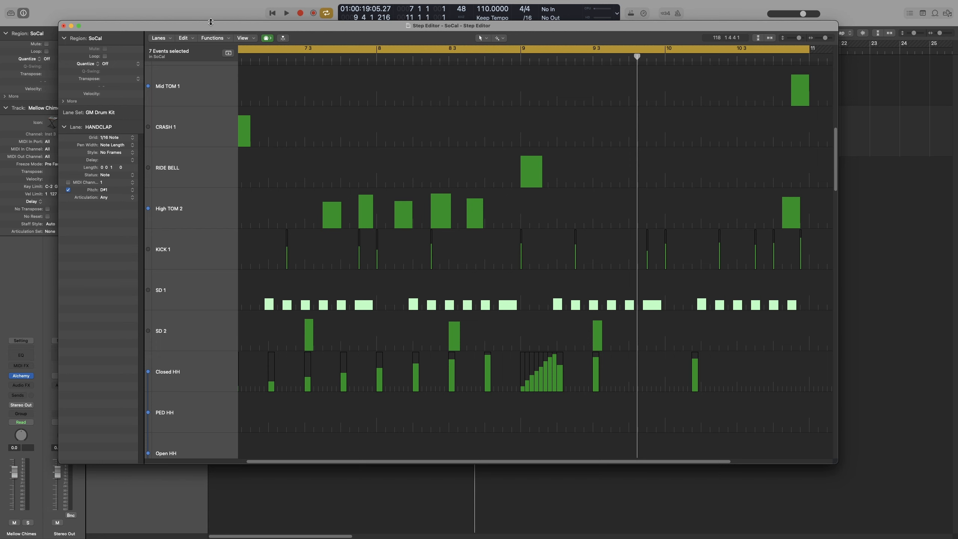
pyautogui.click(163, 40)
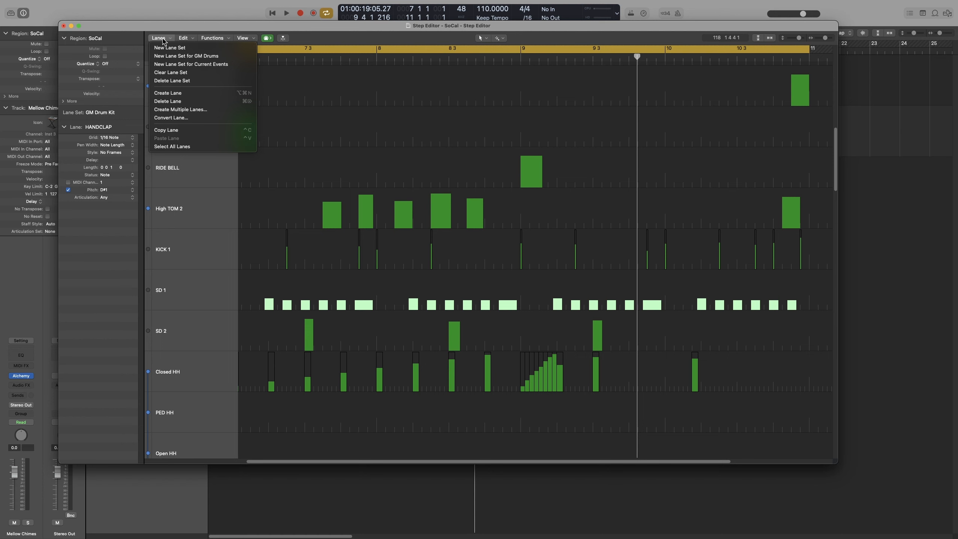
pyautogui.click(91, 159)
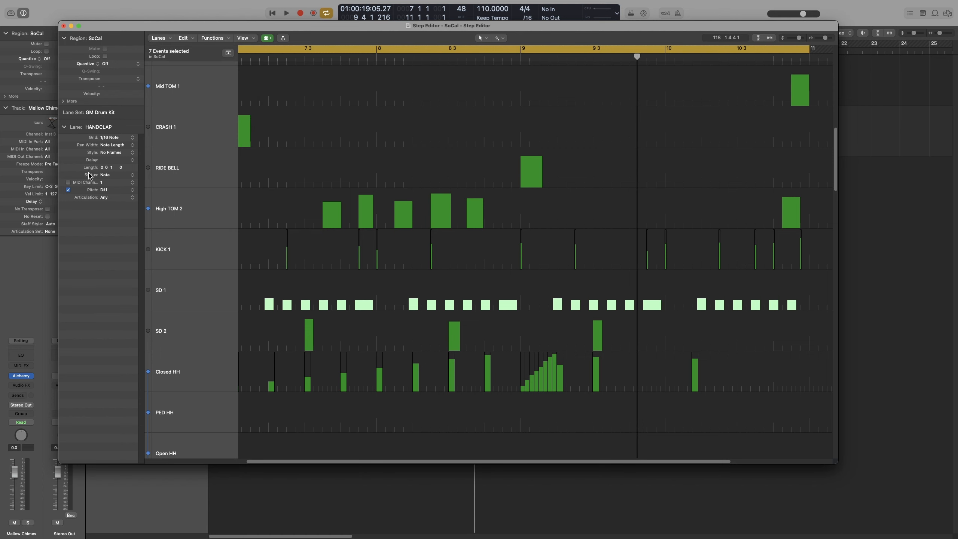
pyautogui.click(100, 113)
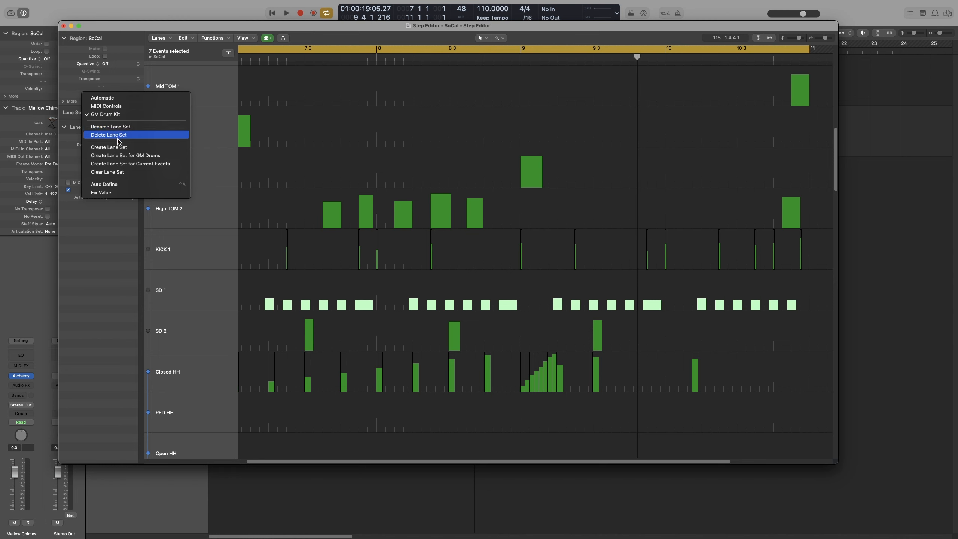
pyautogui.click(202, 265)
# Step: Add all Closed HH and High TOM 2 notes to the SD 1 selection and create a lane set for the current events
pyautogui.scroll(-2, 182, 284)
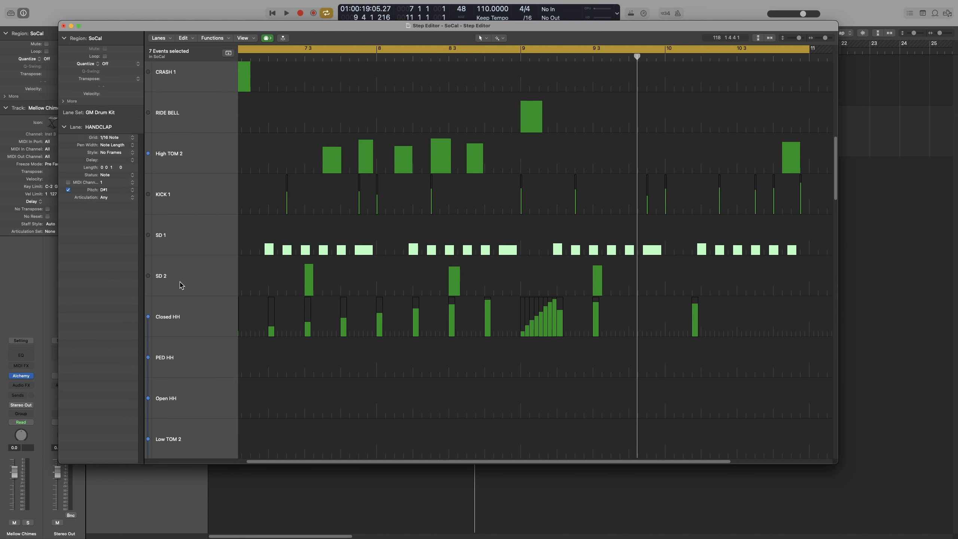
pyautogui.click(194, 327)
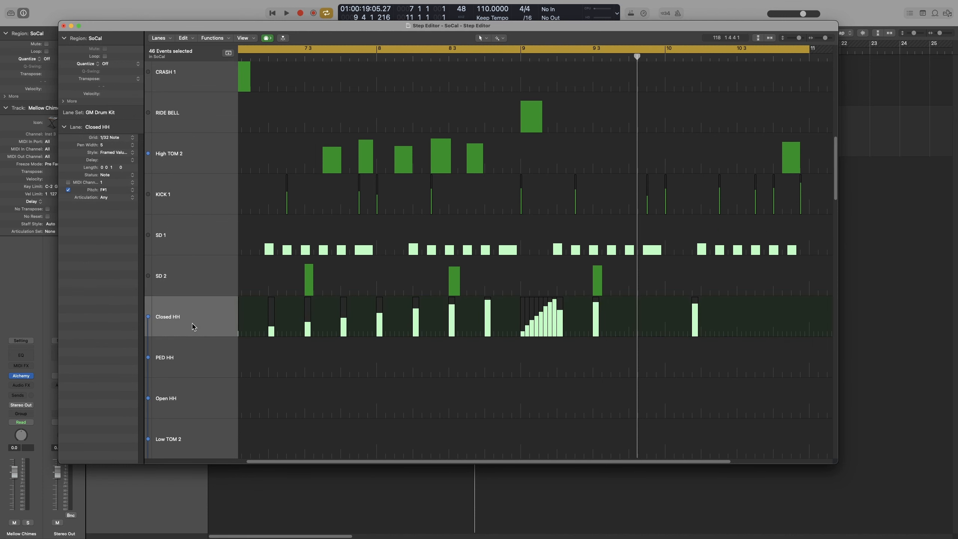
pyautogui.click(188, 161)
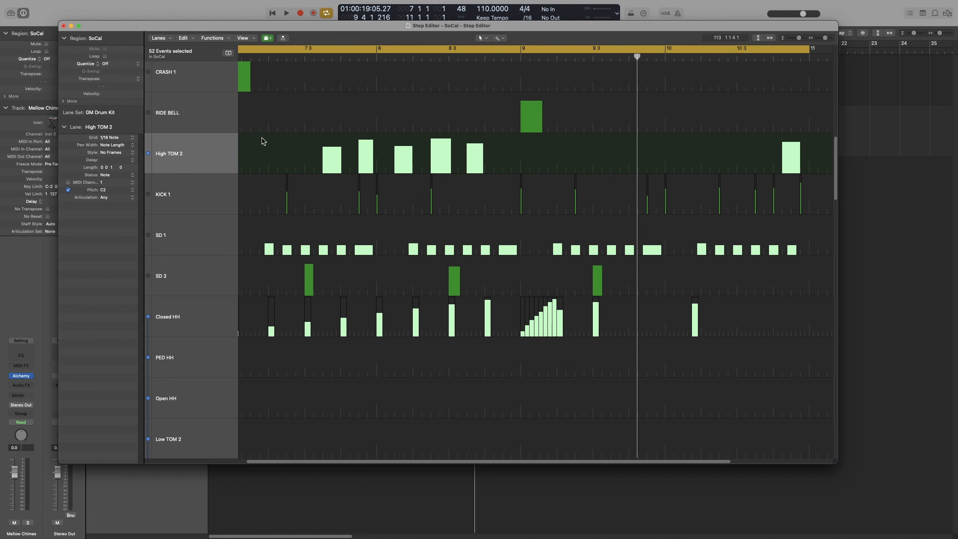
pyautogui.click(113, 111)
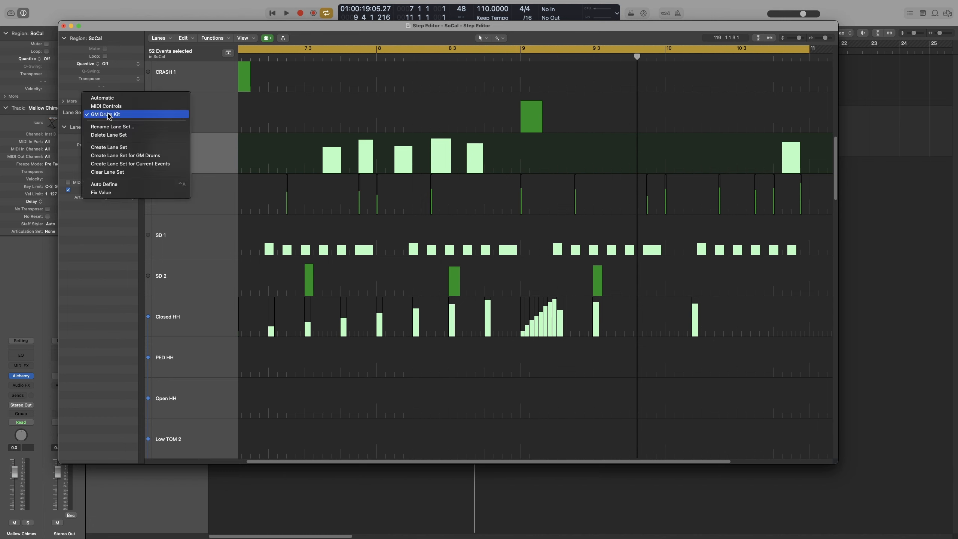
pyautogui.click(139, 163)
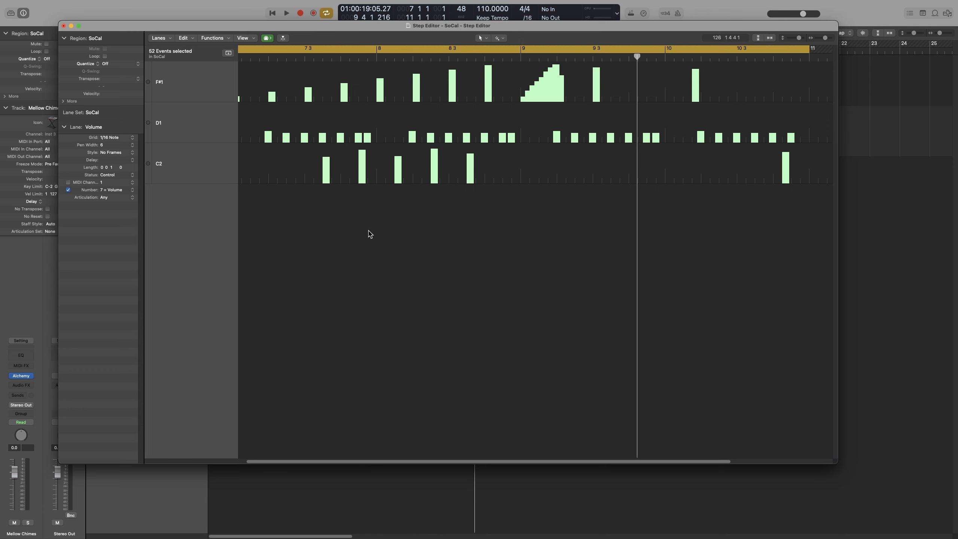
# Step: Rename the F#1 lane to Hihat
pyautogui.click(183, 95)
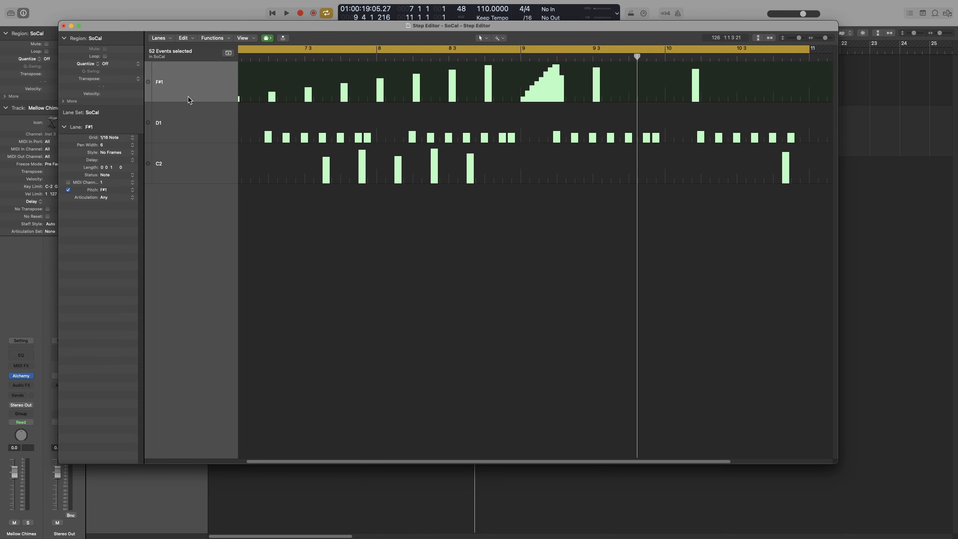
pyautogui.doubleClick(92, 127)
pyautogui.press('Return')
# Step: Convert the D1 lane to a 1/32 Note grid, pen width 12 and the Framed Values style
pyautogui.doubleClick(192, 128)
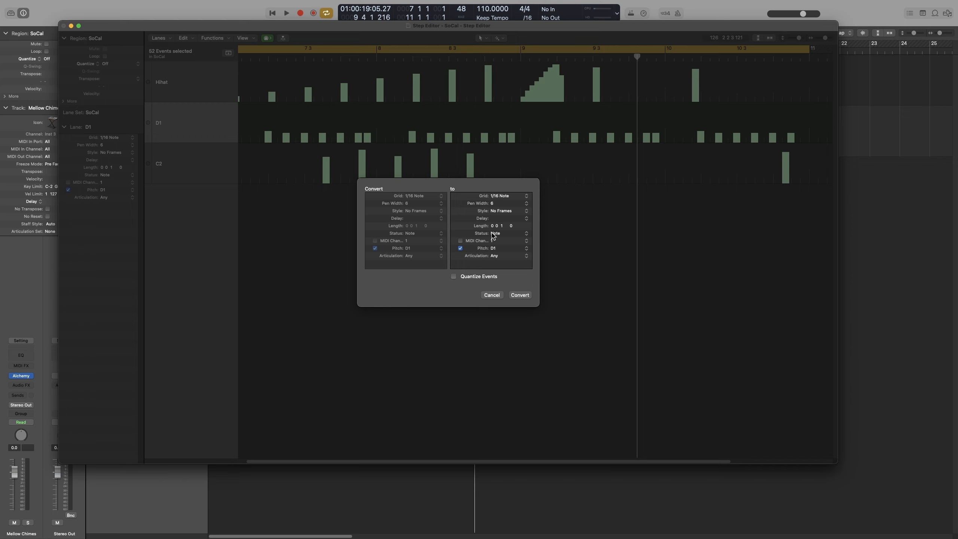
pyautogui.click(501, 195)
pyautogui.click(501, 204)
pyautogui.click(509, 203)
pyautogui.click(508, 218)
pyautogui.click(510, 204)
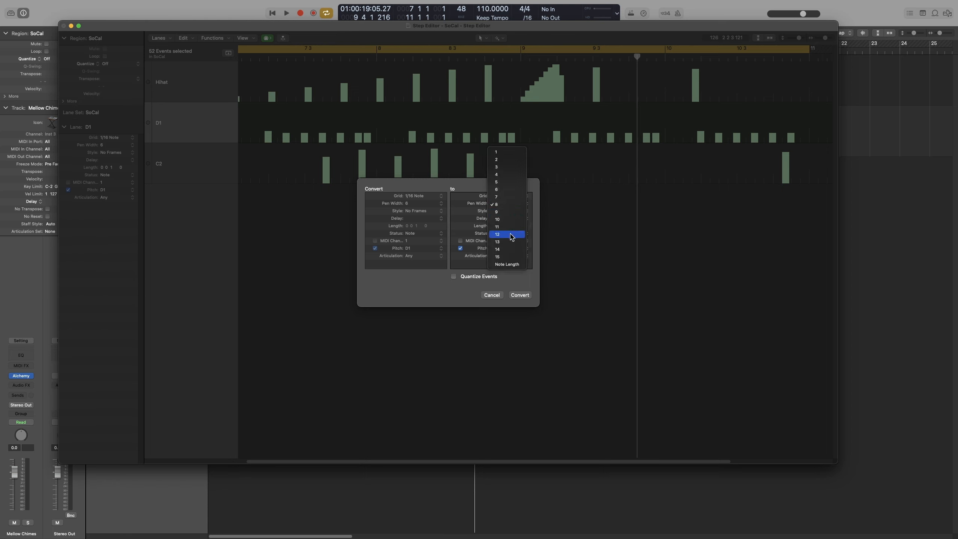
pyautogui.click(509, 234)
pyautogui.click(511, 212)
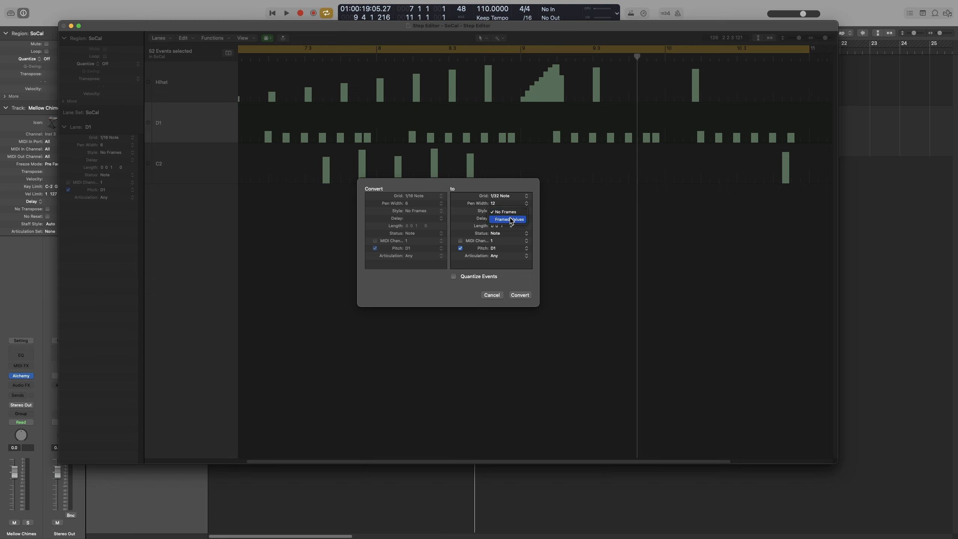
pyautogui.click(511, 219)
pyautogui.click(520, 295)
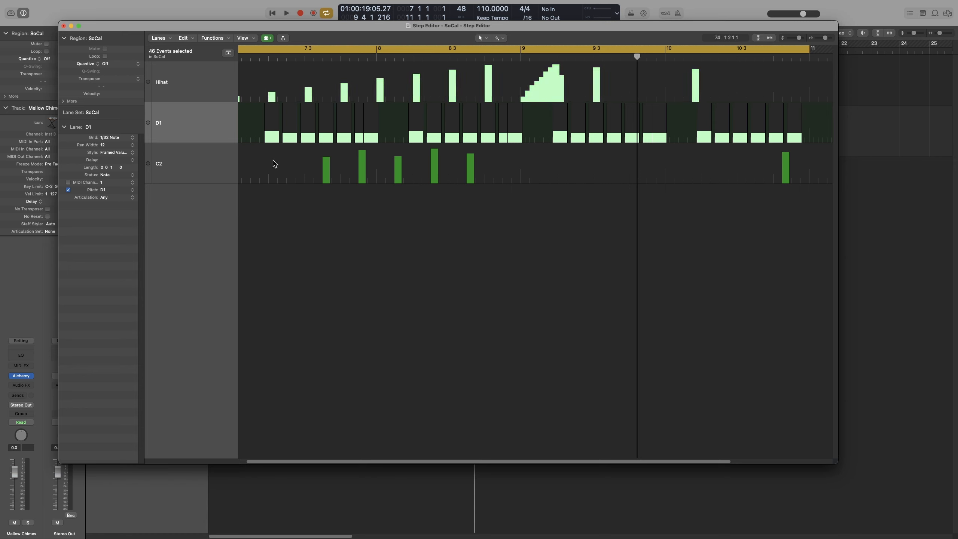
# Step: Select all events of the D1 lane and play the region back from bar 7
pyautogui.click(236, 152)
pyautogui.click(191, 127)
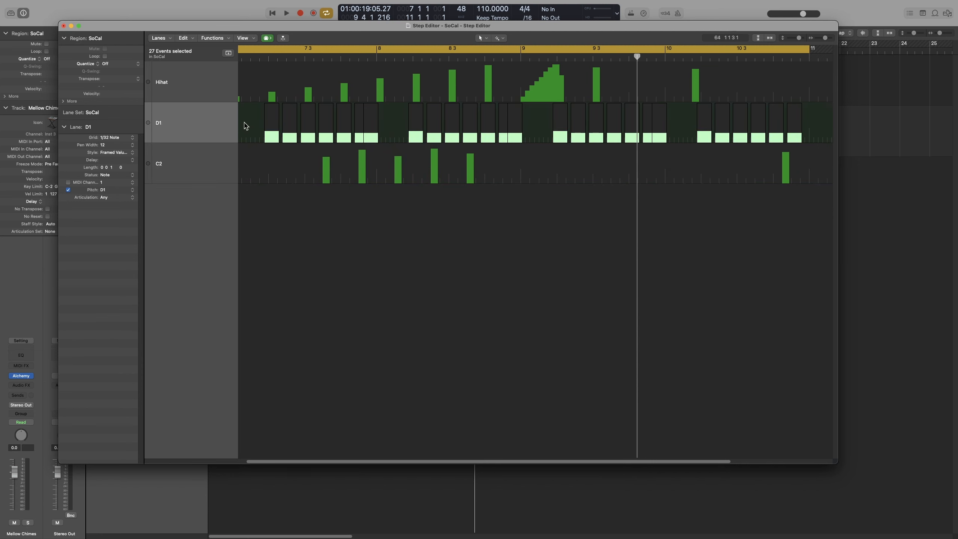
pyautogui.press('space')
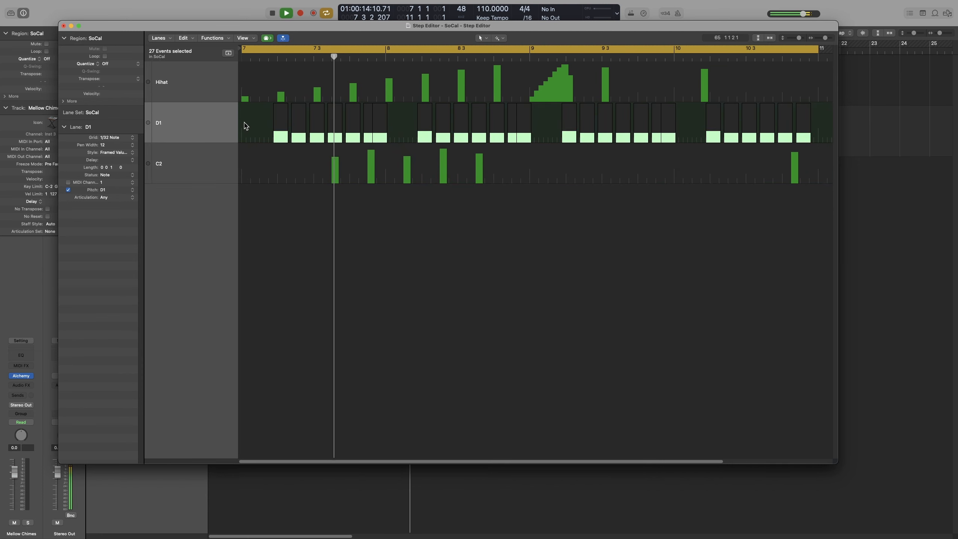
pyautogui.press('space')
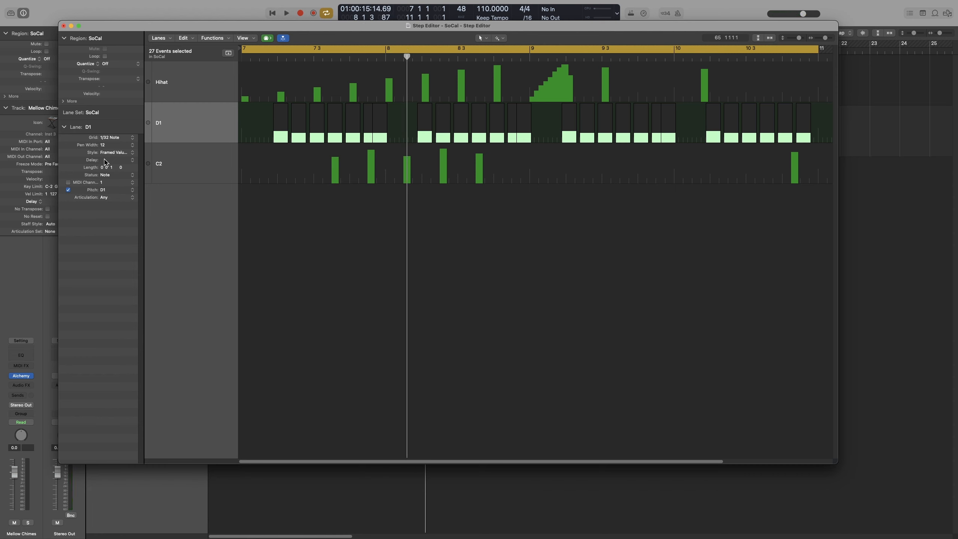
pyautogui.moveTo(105, 162); pyautogui.dragTo(117, 199)
pyautogui.click(108, 175)
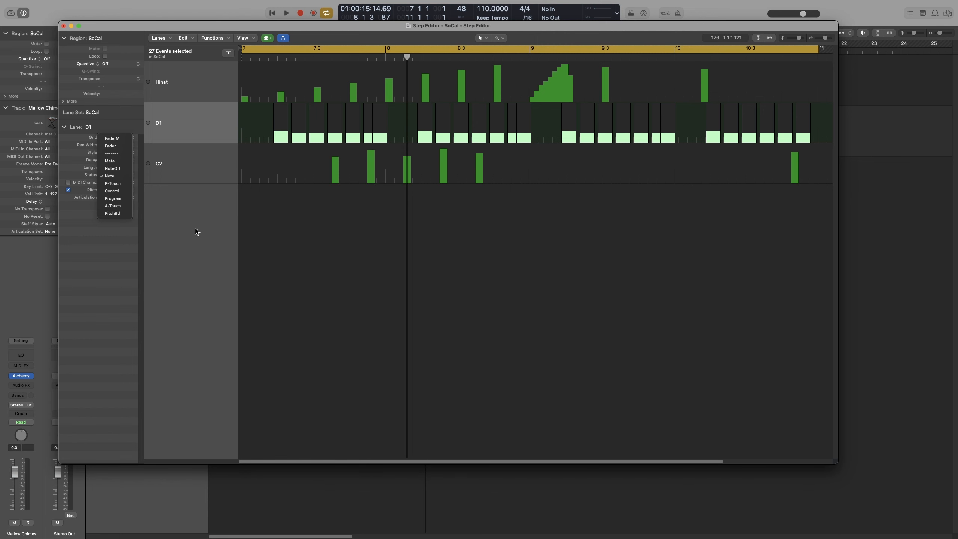
pyautogui.click(189, 210)
# Step: Switch the SoCal region's lane set to GM Drum Kit
pyautogui.click(92, 113)
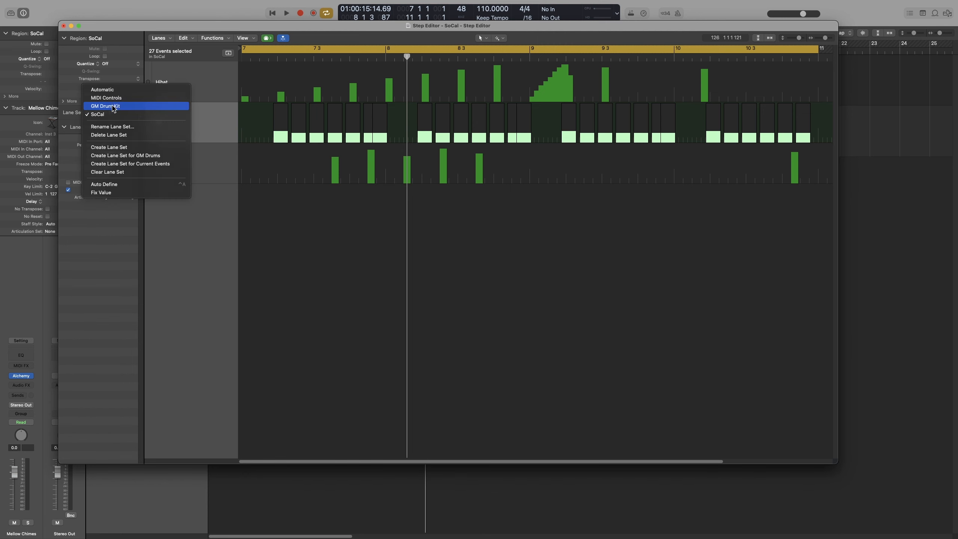
pyautogui.click(110, 105)
pyautogui.scroll(-7, 353, 281)
pyautogui.press('super+Up')
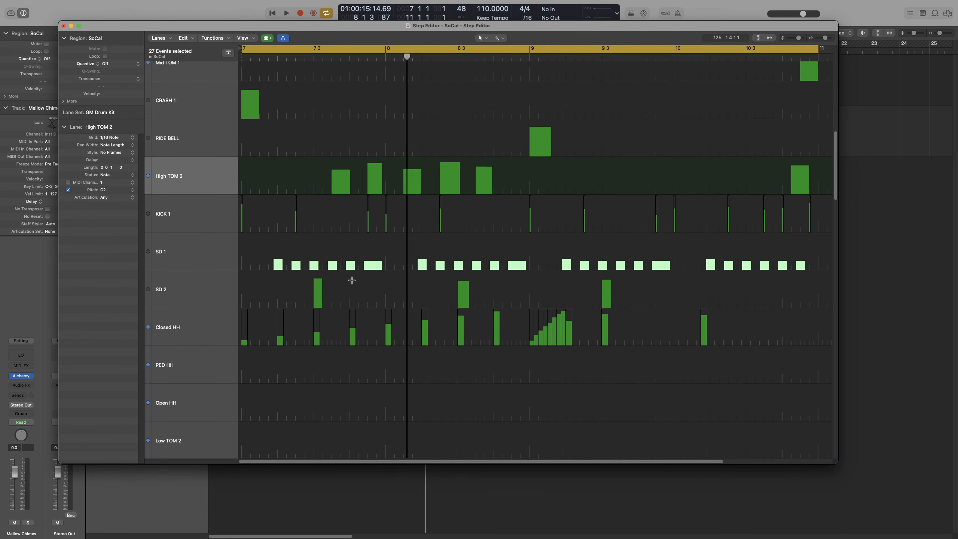
pyautogui.press('super+Left')
pyautogui.press('super+Left')
pyautogui.press('super+Right')
pyautogui.press('super+Right')
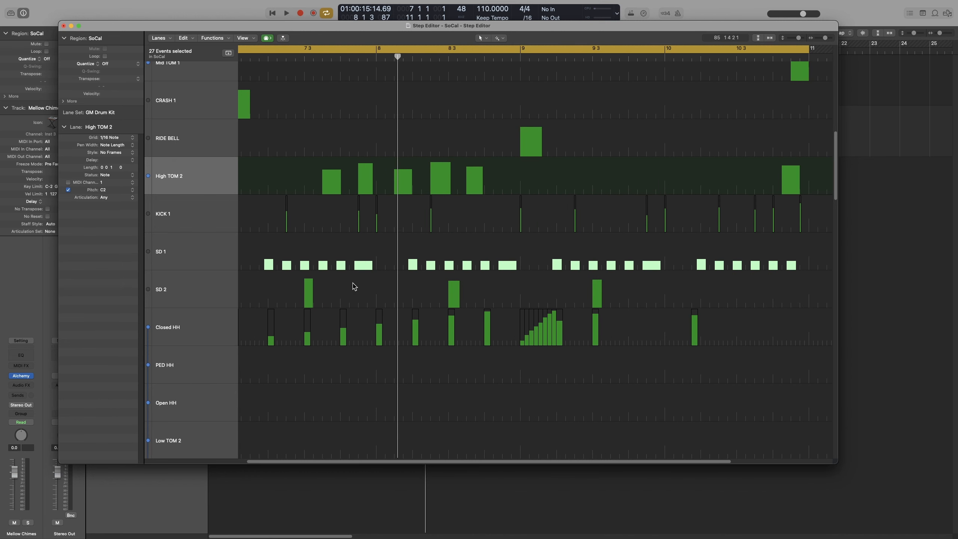
# Step: Change the event status of the SD 1 lane from notes to PitchBd
pyautogui.click(203, 249)
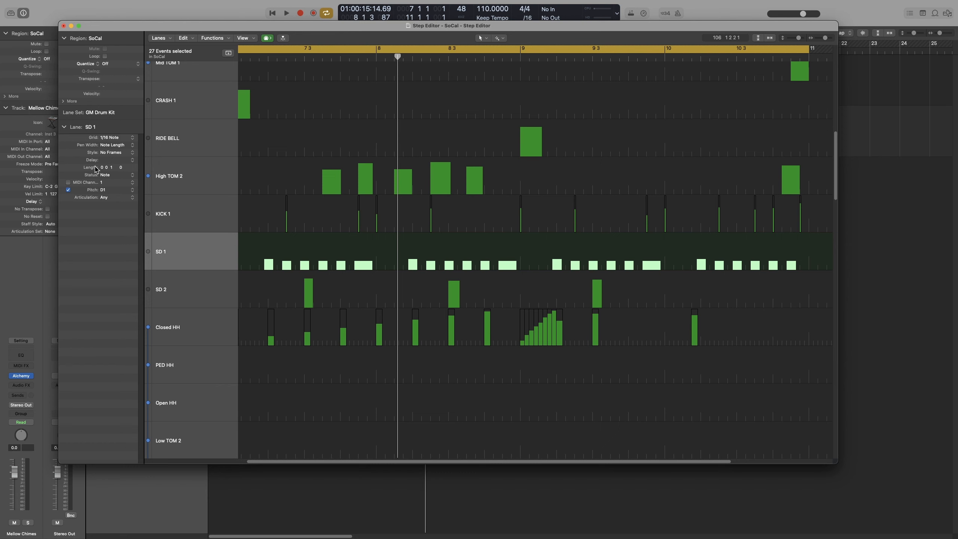
pyautogui.click(109, 176)
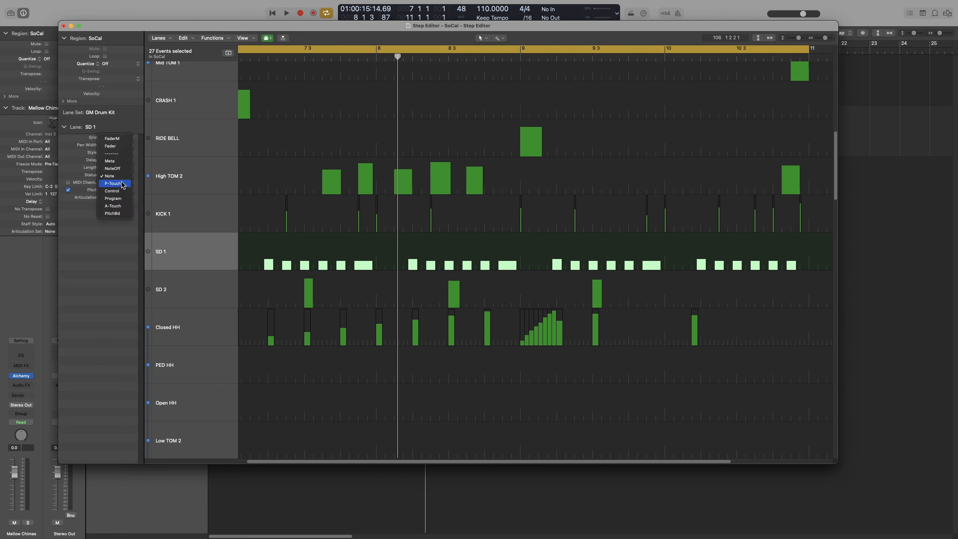
pyautogui.click(120, 214)
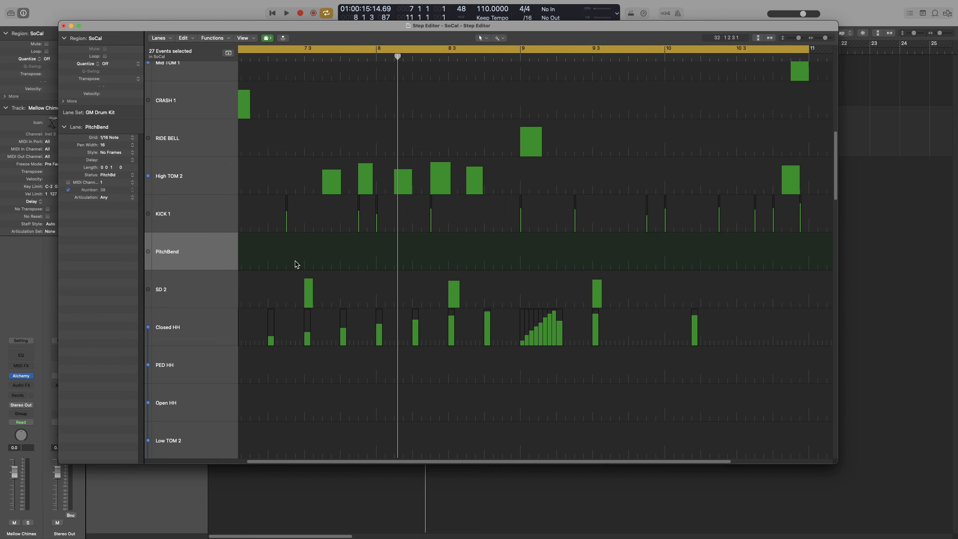
# Step: Draw a freehand pitch bend curve with two peaks across bars 7 to 9 in the PitchBend lane and play it back
pyautogui.click(494, 39)
pyautogui.click(506, 72)
pyautogui.moveTo(253, 273)
pyautogui.mouseDown()
pyautogui.moveTo(331, 248)
pyautogui.moveTo(392, 245)
pyautogui.moveTo(439, 275)
pyautogui.moveTo(494, 258)
pyautogui.moveTo(577, 271)
pyautogui.mouseUp()
pyautogui.press('space')
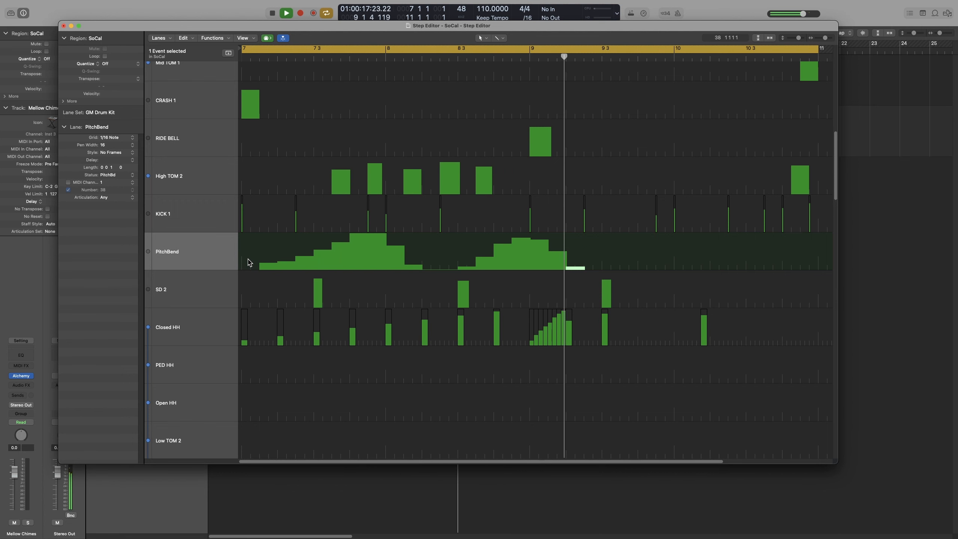
pyautogui.press('space')
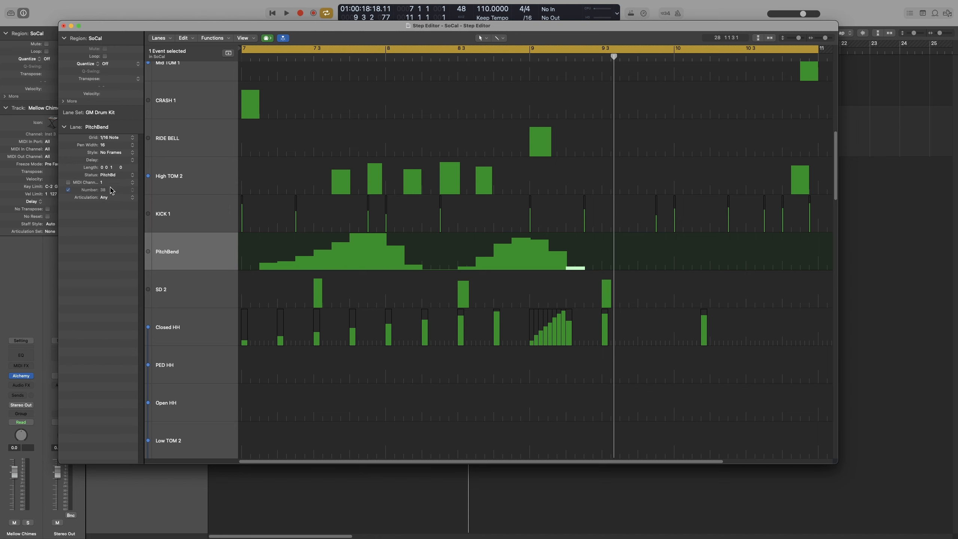
pyautogui.click(207, 221)
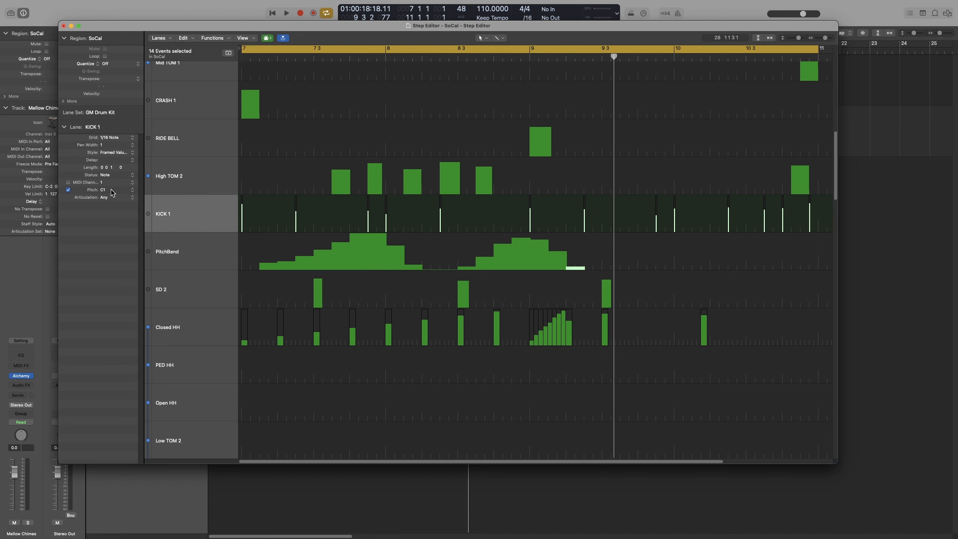
pyautogui.click(132, 190)
pyautogui.click(76, 209)
# Step: Close the Step Editor and set the cycle range to bars 13 to 16 over the Mellow Chimes region
pyautogui.click(64, 26)
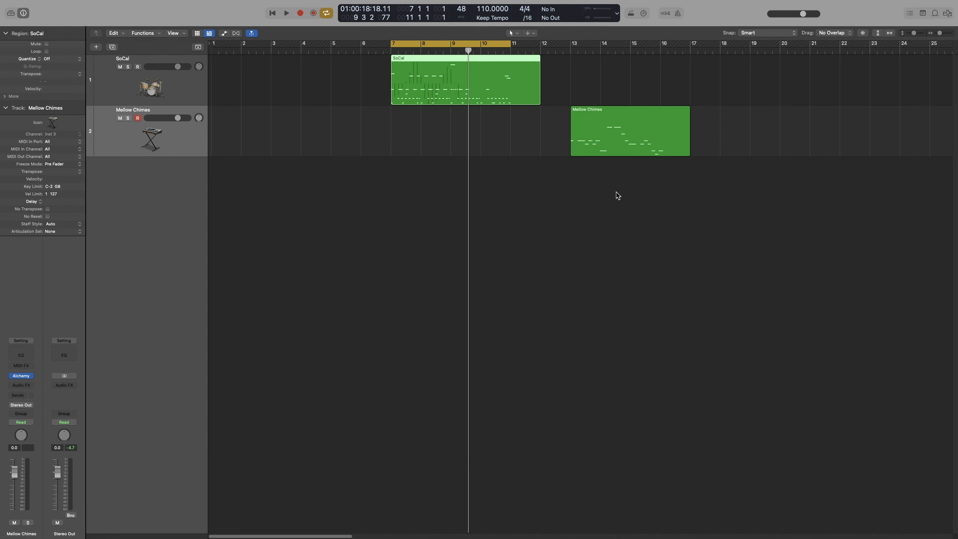
pyautogui.click(605, 144)
pyautogui.press('super+u')
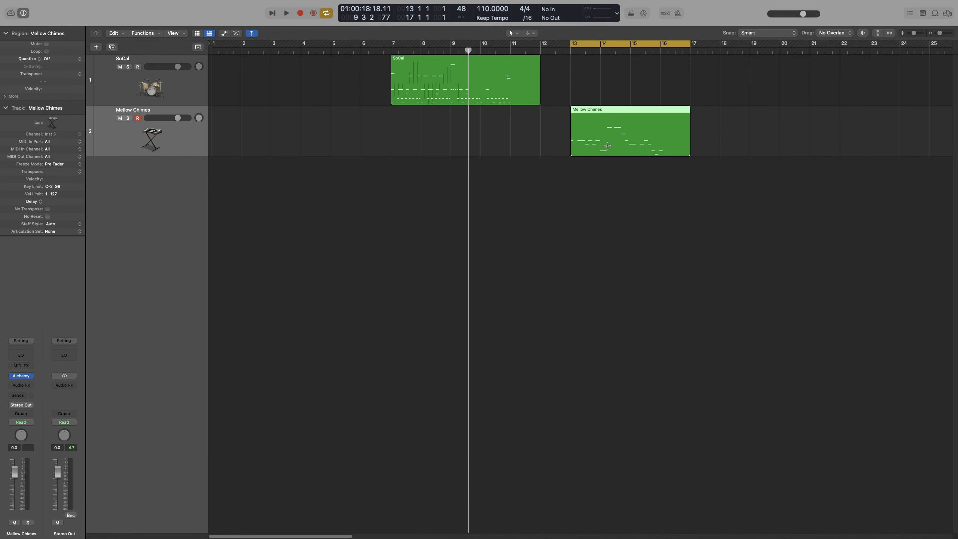
pyautogui.moveTo(687, 41); pyautogui.dragTo(661, 43)
# Step: Open the Step Editor for the Mellow Chimes region, trying the Automatic lane set before choosing MIDI Controls
pyautogui.click(206, 3)
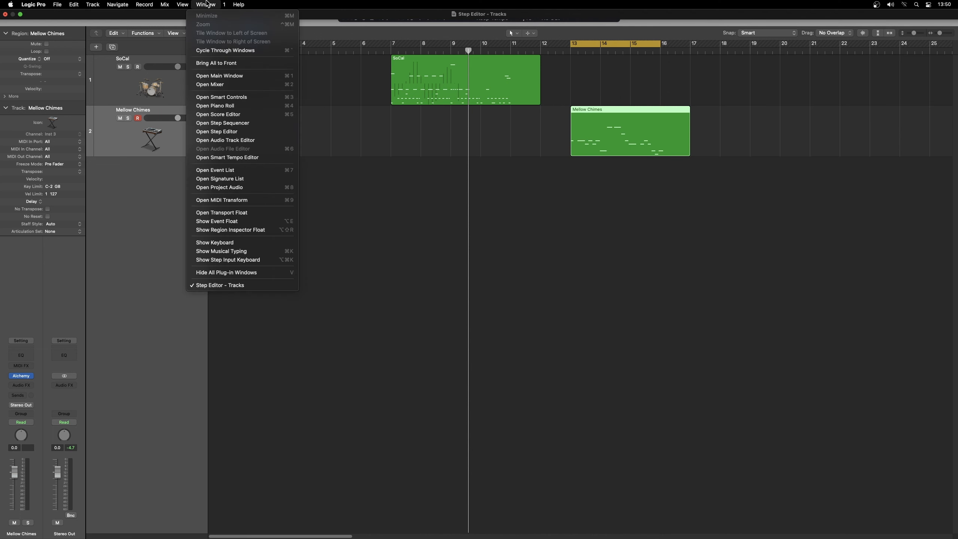
pyautogui.click(377, 224)
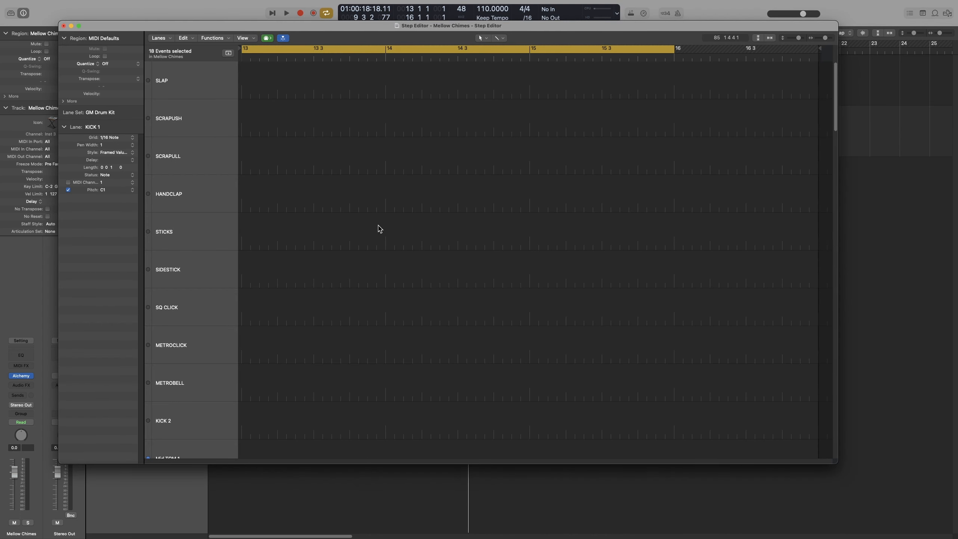
pyautogui.click(104, 113)
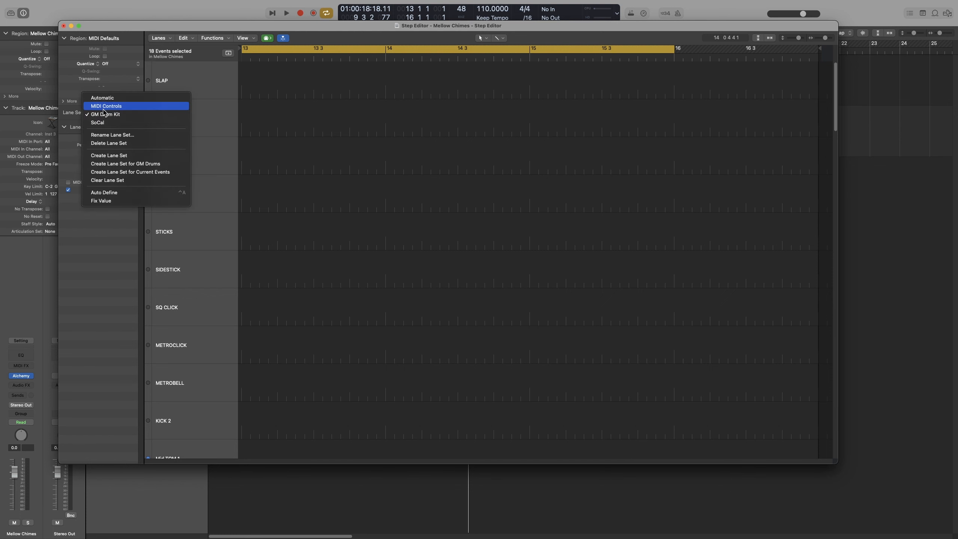
pyautogui.click(103, 97)
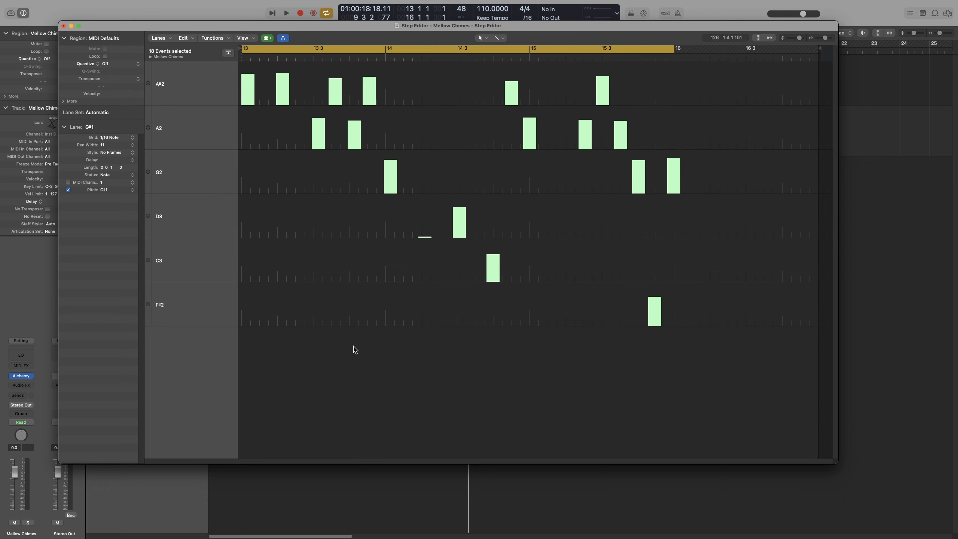
pyautogui.click(97, 113)
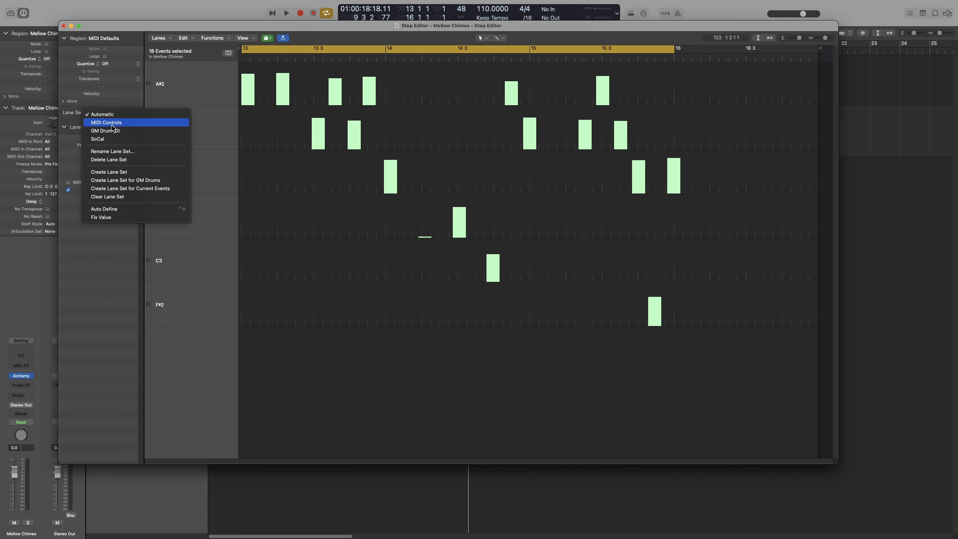
pyautogui.click(112, 124)
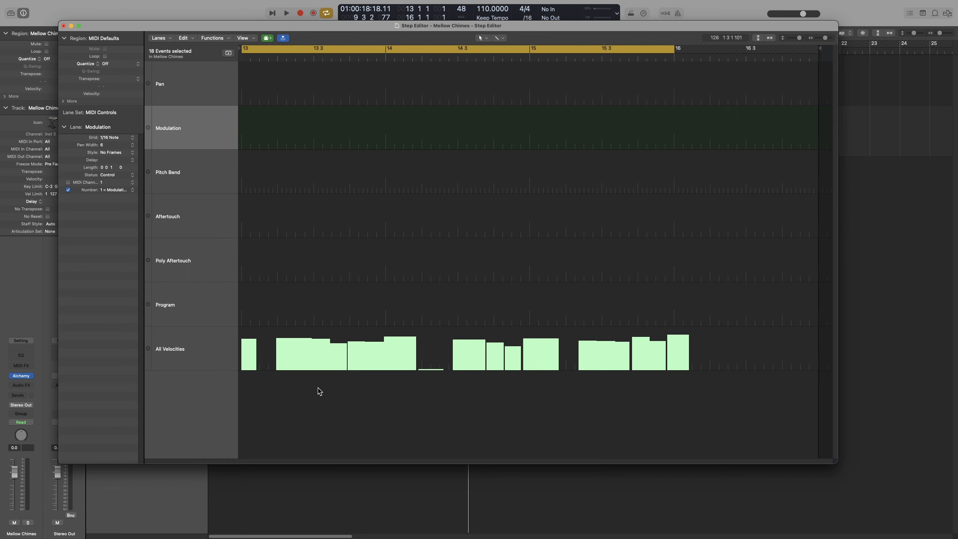
# Step: Try drawing a wavy pan curve across bars 13 to 15 in the Pan lane, and undo it
pyautogui.click(198, 92)
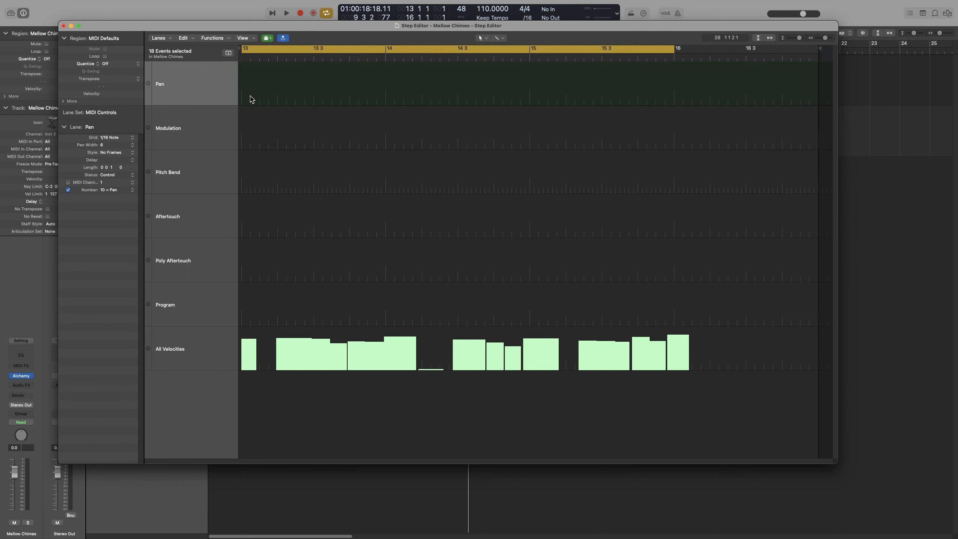
pyautogui.moveTo(247, 97)
pyautogui.mouseDown()
pyautogui.moveTo(305, 66)
pyautogui.moveTo(302, 82)
pyautogui.moveTo(278, 97)
pyautogui.moveTo(588, 77)
pyautogui.mouseUp()
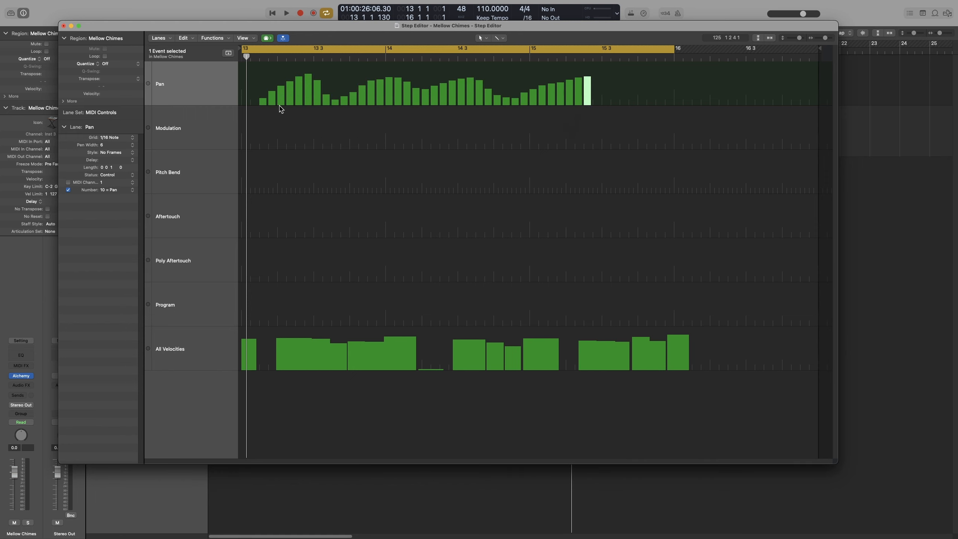
pyautogui.press('super+z')
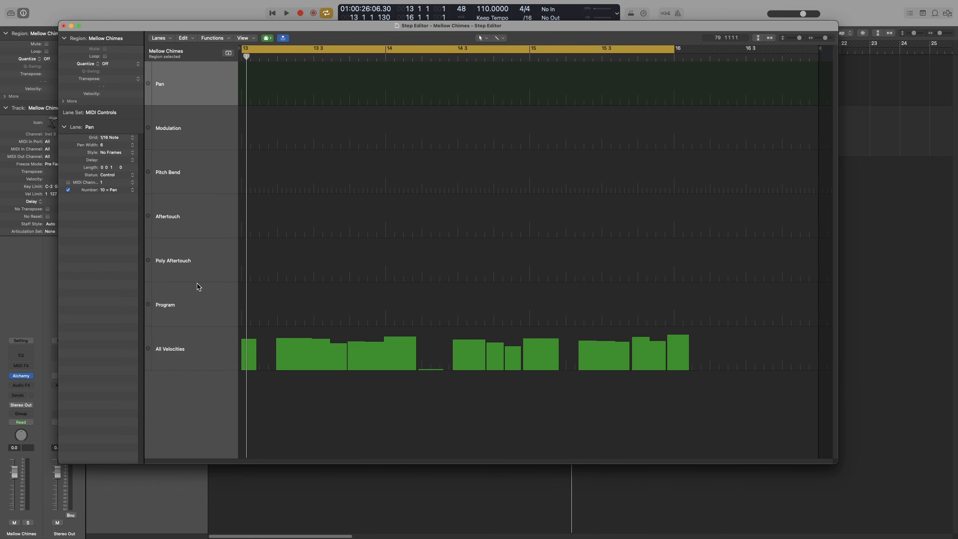
# Step: Show the Mellow Chimes track's Alchemy plug-in window together with the Step Editor, with the Modulation lane selected
pyautogui.click(199, 147)
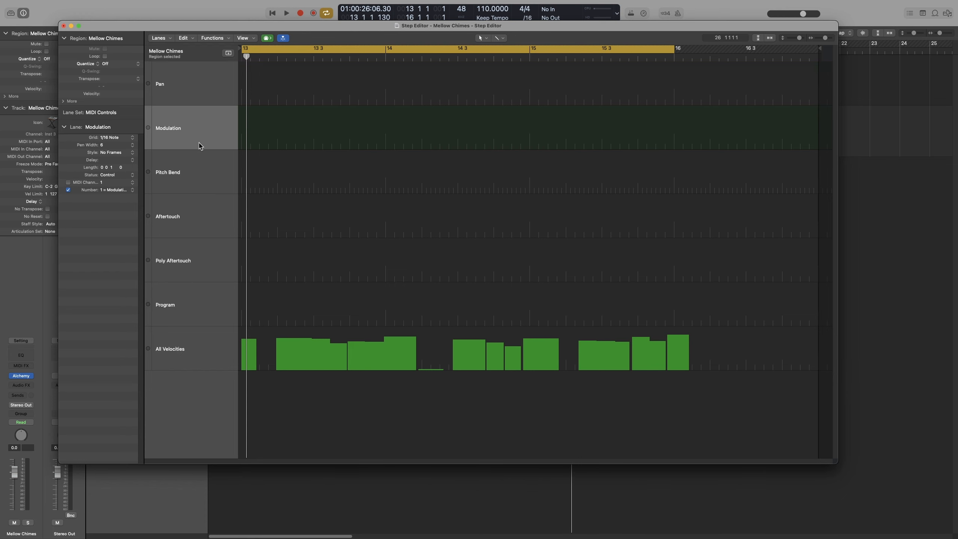
pyautogui.click(71, 26)
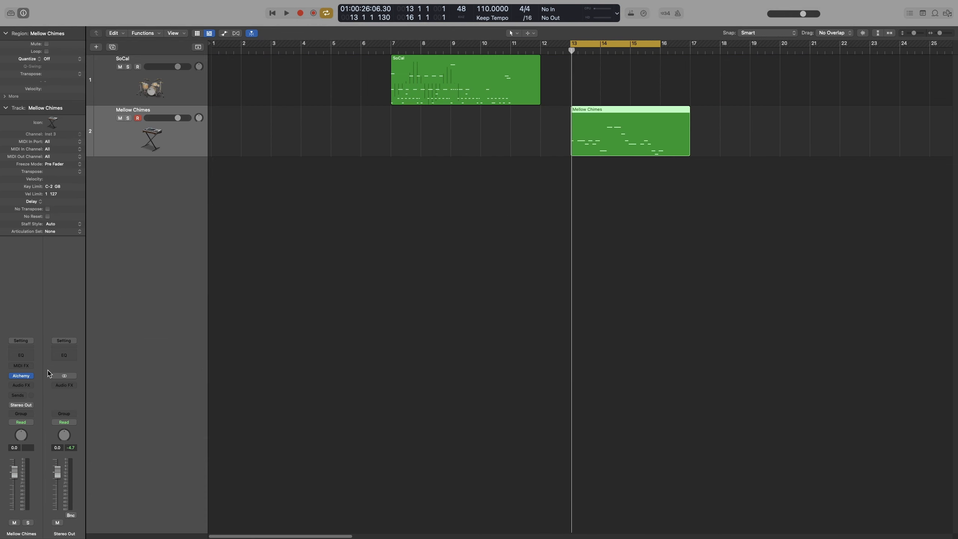
pyautogui.moveTo(29, 377)
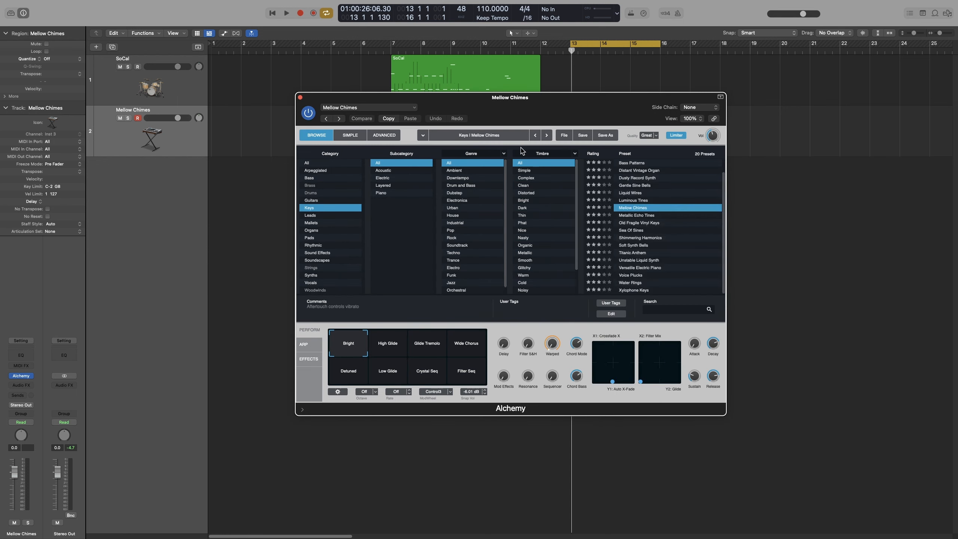
pyautogui.moveTo(517, 94); pyautogui.dragTo(250, 92)
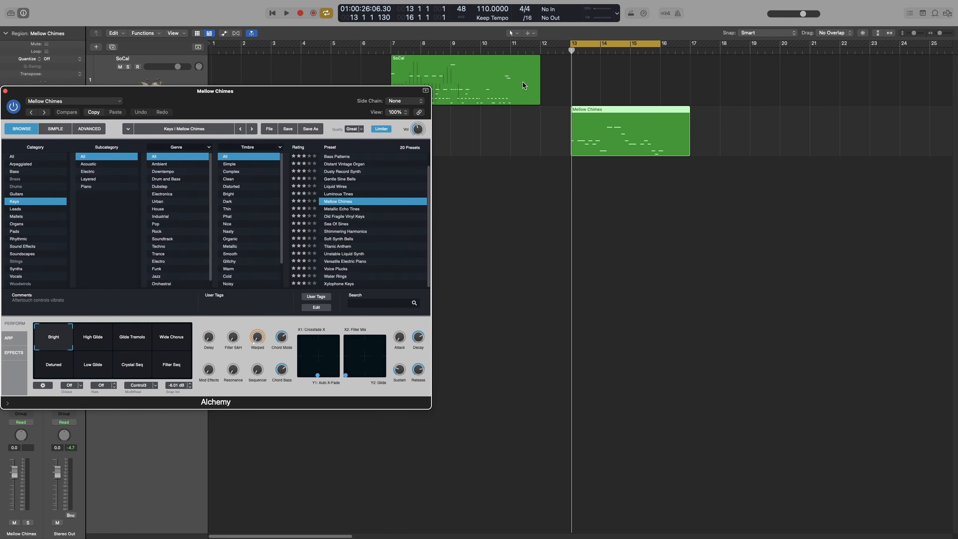
pyautogui.click(205, 4)
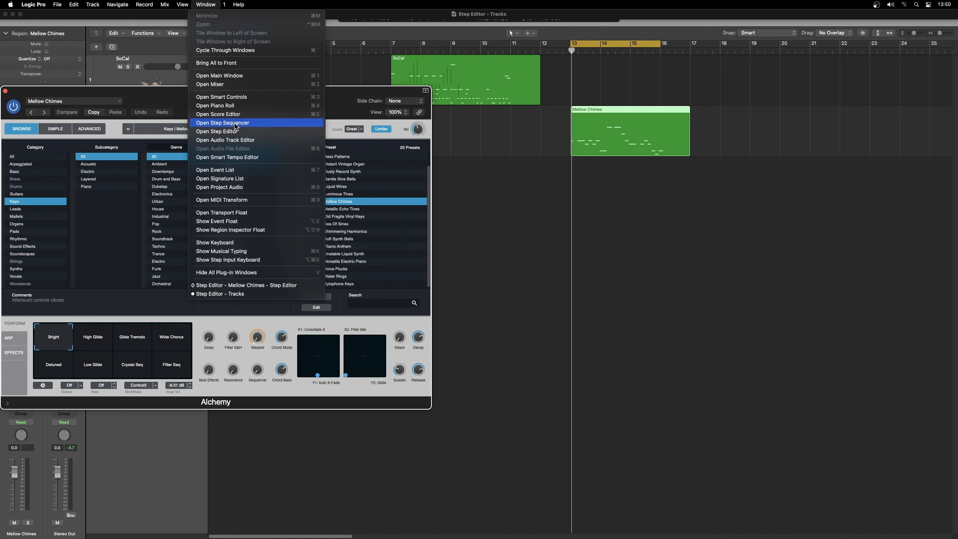
pyautogui.click(244, 132)
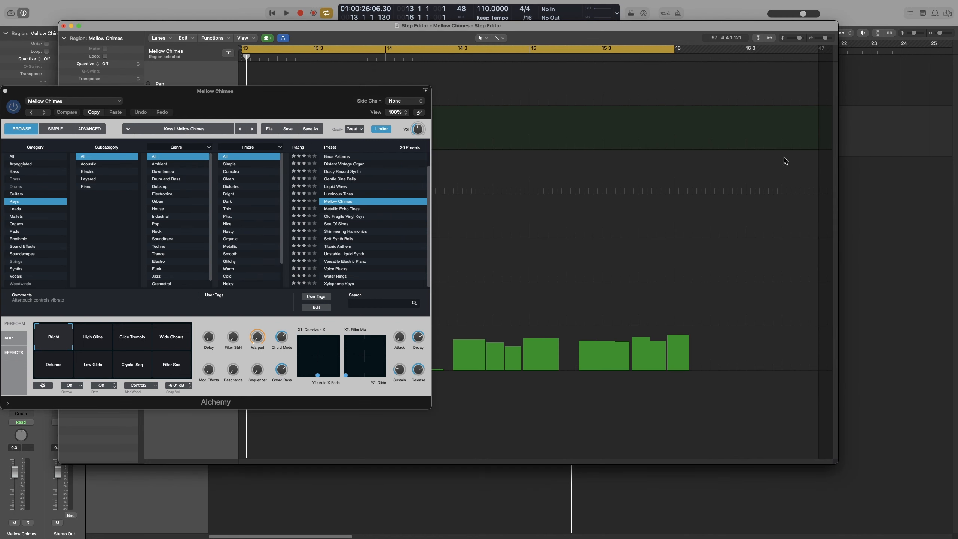
# Step: Shrink the Step Editor window and place it beside the Alchemy window, with bars 13 to 16 filling the lane area
pyautogui.moveTo(376, 26); pyautogui.dragTo(463, 53)
pyautogui.moveTo(921, 490); pyautogui.dragTo(686, 488)
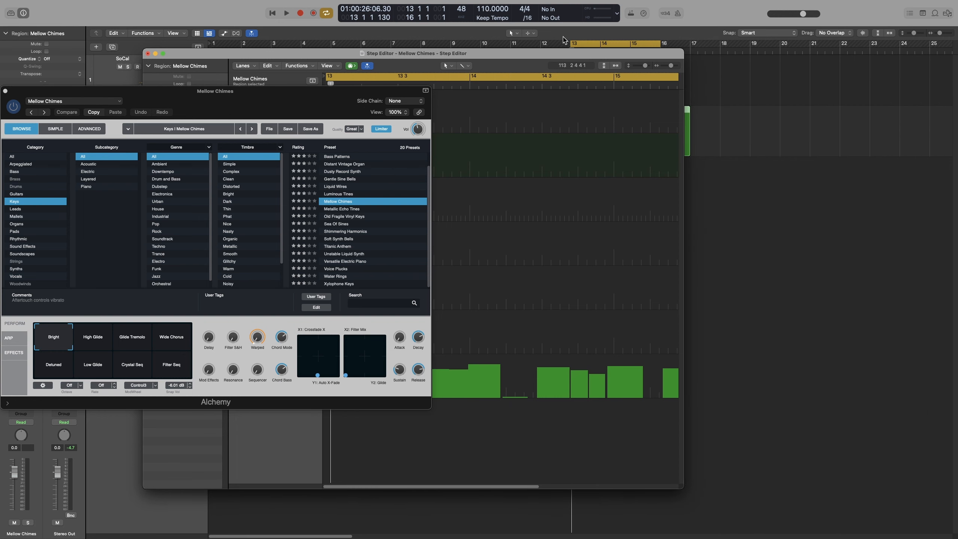
pyautogui.moveTo(563, 56); pyautogui.dragTo(766, 60)
pyautogui.press('super+Left')
pyautogui.press('super+Left')
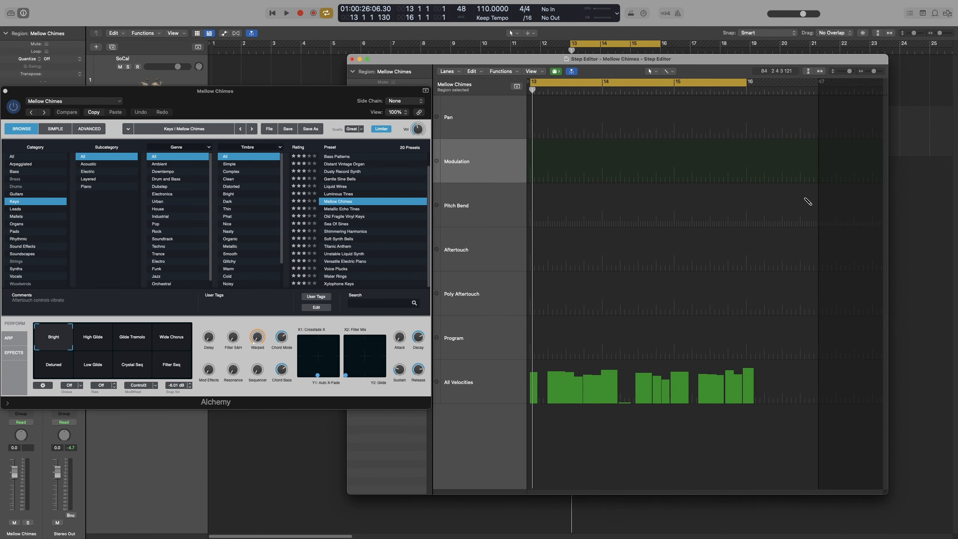
pyautogui.press('super+Right')
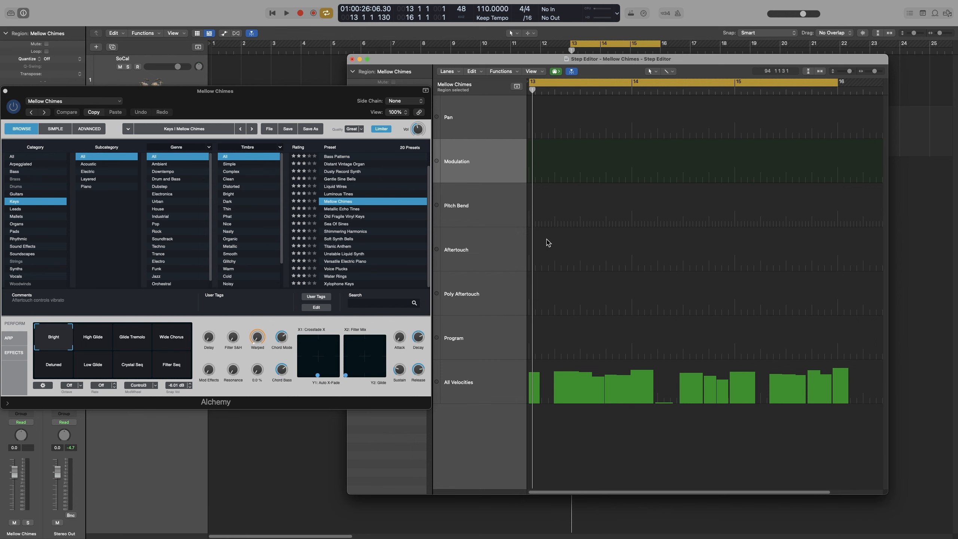
# Step: Try a four-peak curve in the Modulation lane across bars 13 to 16, auditioning it before deleting its steps
pyautogui.moveTo(533, 180)
pyautogui.mouseDown()
pyautogui.moveTo(585, 142)
pyautogui.moveTo(630, 174)
pyautogui.moveTo(669, 157)
pyautogui.moveTo(690, 180)
pyautogui.moveTo(744, 141)
pyautogui.moveTo(820, 141)
pyautogui.moveTo(859, 179)
pyautogui.mouseUp()
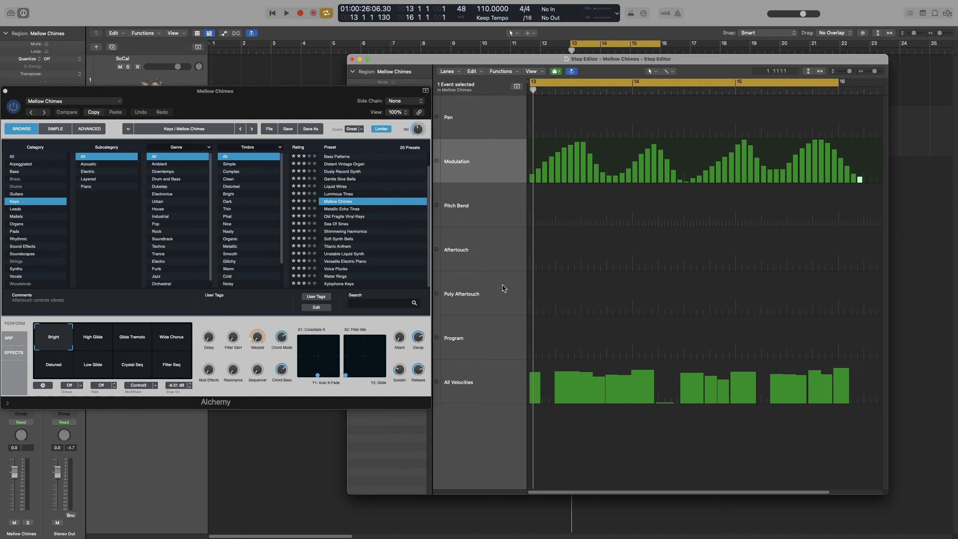
pyautogui.press('space')
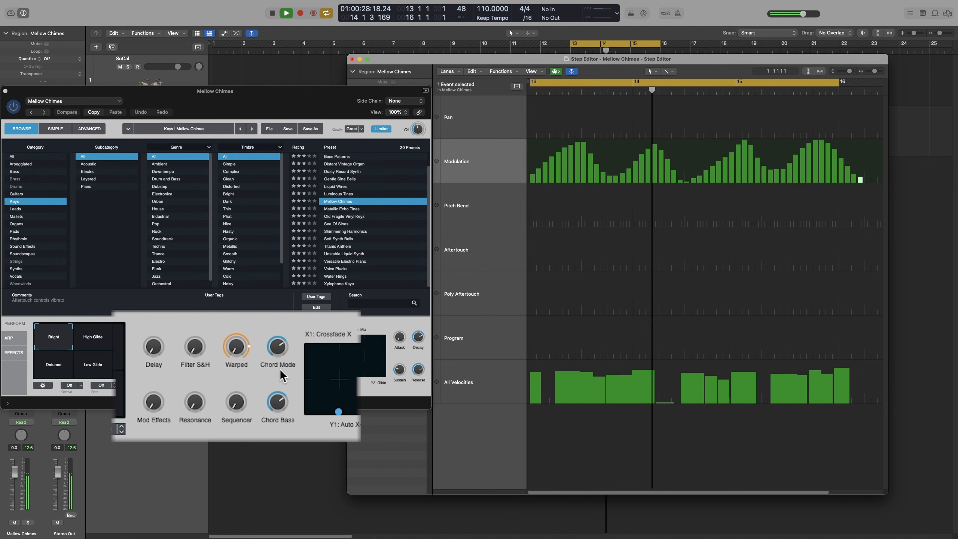
pyautogui.press('space')
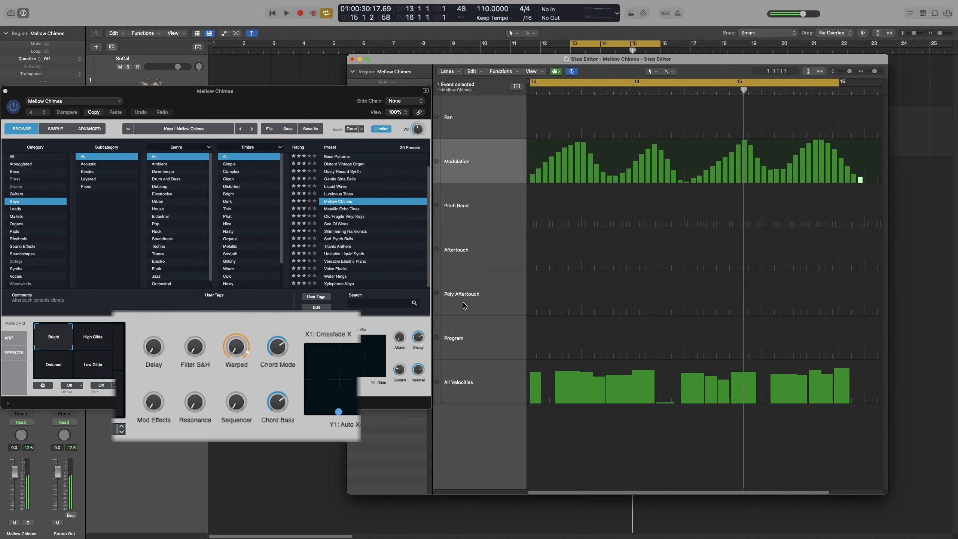
pyautogui.press('BackSpace')
pyautogui.press('BackSpace')
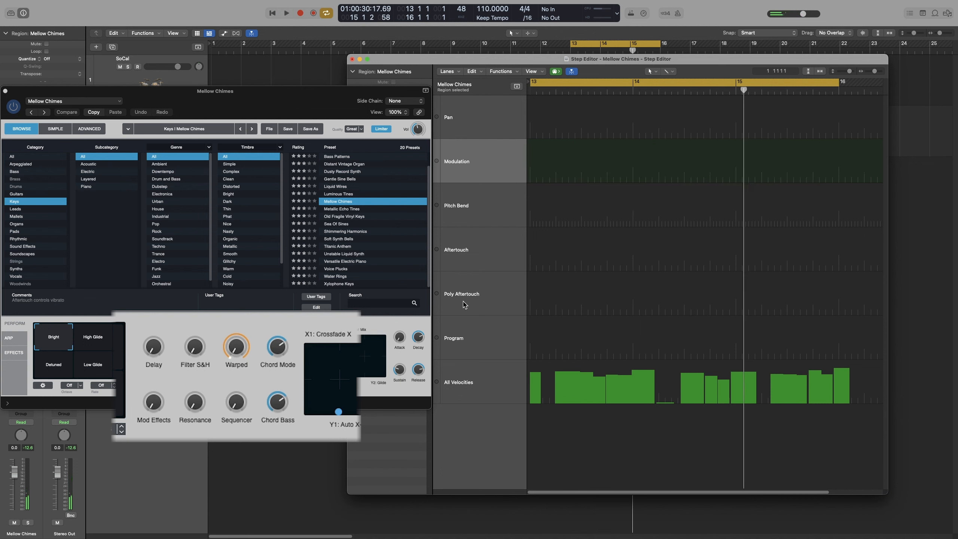
# Step: Audition the region without modulation, and draw a three-peak curve in the Modulation lane from bar 13 to just before 16 for comparison
pyautogui.press('space')
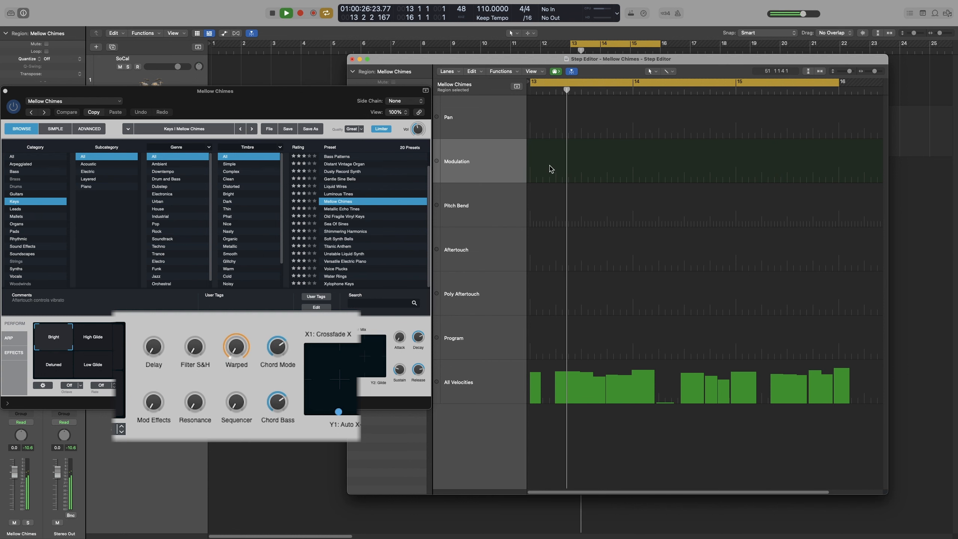
pyautogui.press('space')
pyautogui.moveTo(537, 179)
pyautogui.mouseDown()
pyautogui.moveTo(573, 157)
pyautogui.moveTo(674, 151)
pyautogui.moveTo(737, 176)
pyautogui.moveTo(799, 167)
pyautogui.moveTo(828, 180)
pyautogui.mouseUp()
pyautogui.press('space')
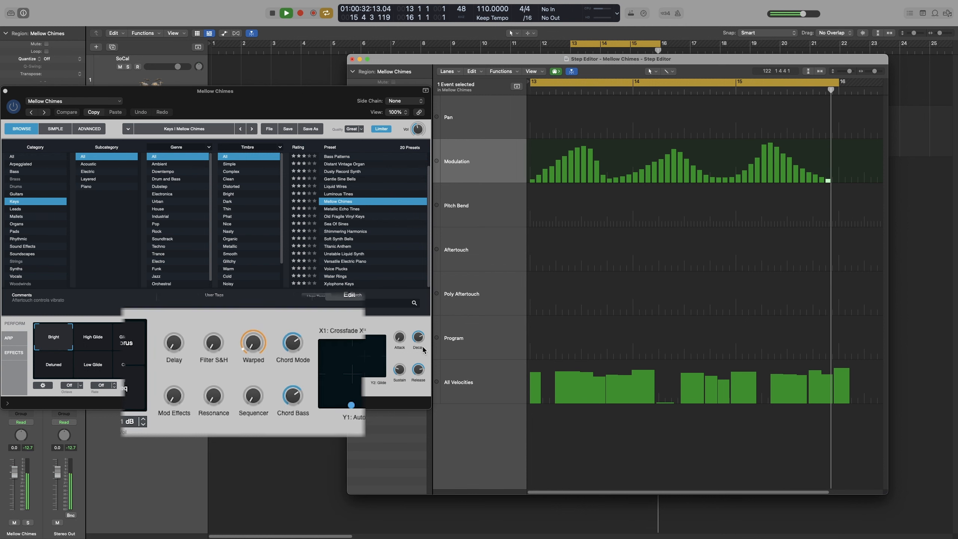
pyautogui.press('space')
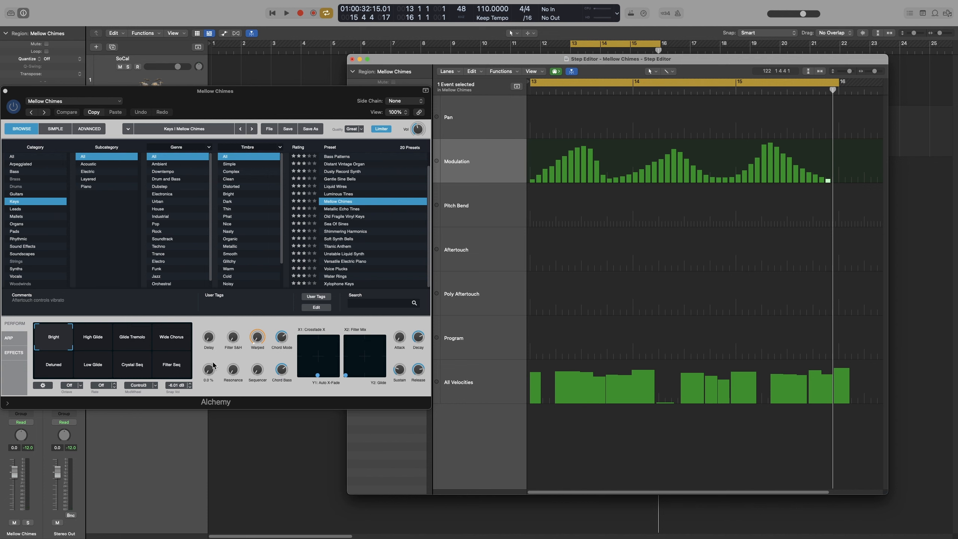
# Step: Try Control5 as Alchemy's mod wheel assignment and audition the region with it
pyautogui.click(150, 386)
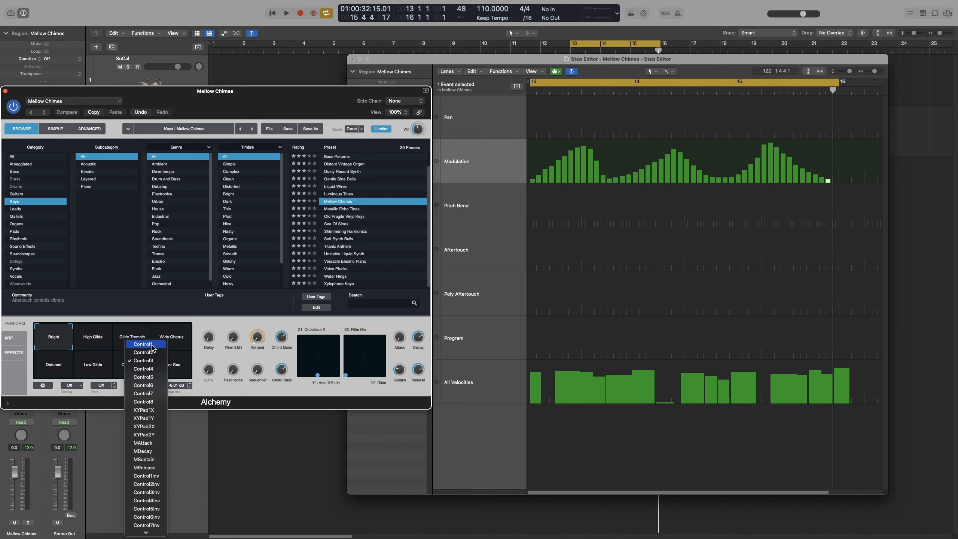
pyautogui.click(151, 376)
pyautogui.press('space')
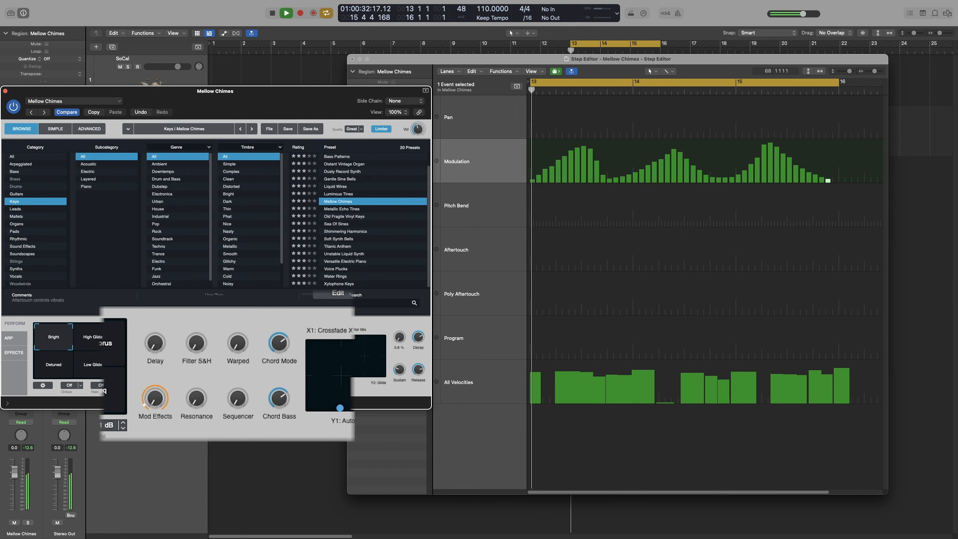
pyautogui.press('space')
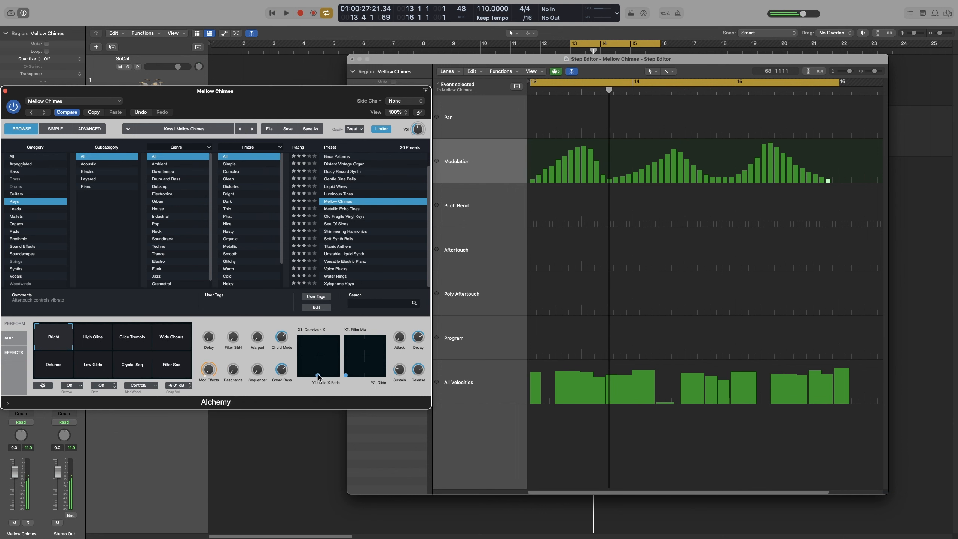
# Step: Raise the first XY pad's point near its upper edge, and assign Alchemy's mod wheel to XYPad1XInv, auditioning the movement
pyautogui.moveTo(318, 376); pyautogui.dragTo(323, 341)
pyautogui.click(138, 385)
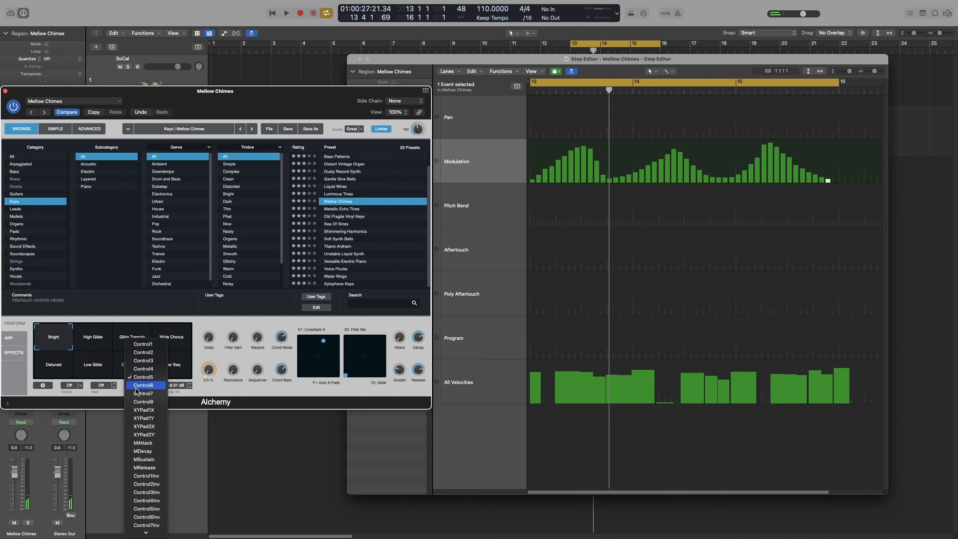
pyautogui.scroll(-3, 149, 466)
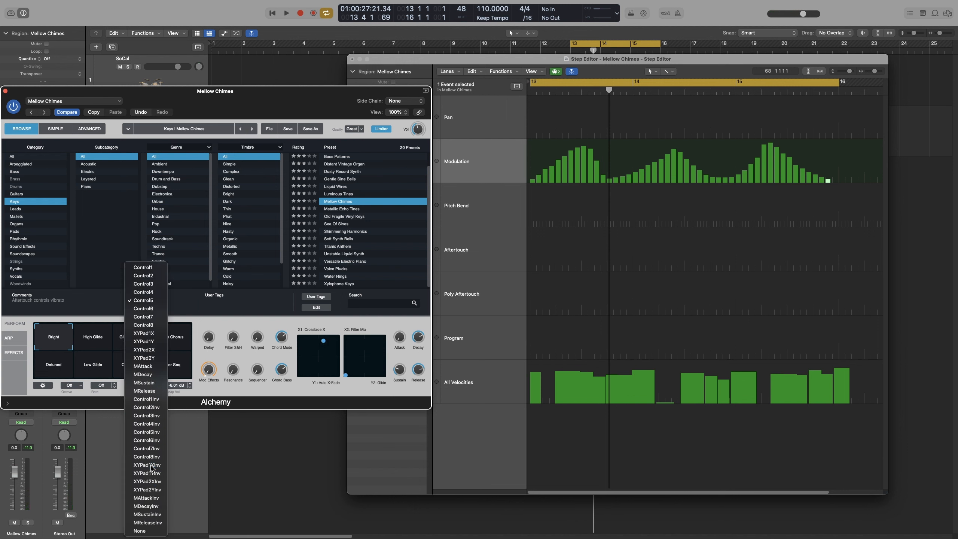
pyautogui.click(147, 464)
pyautogui.press('space')
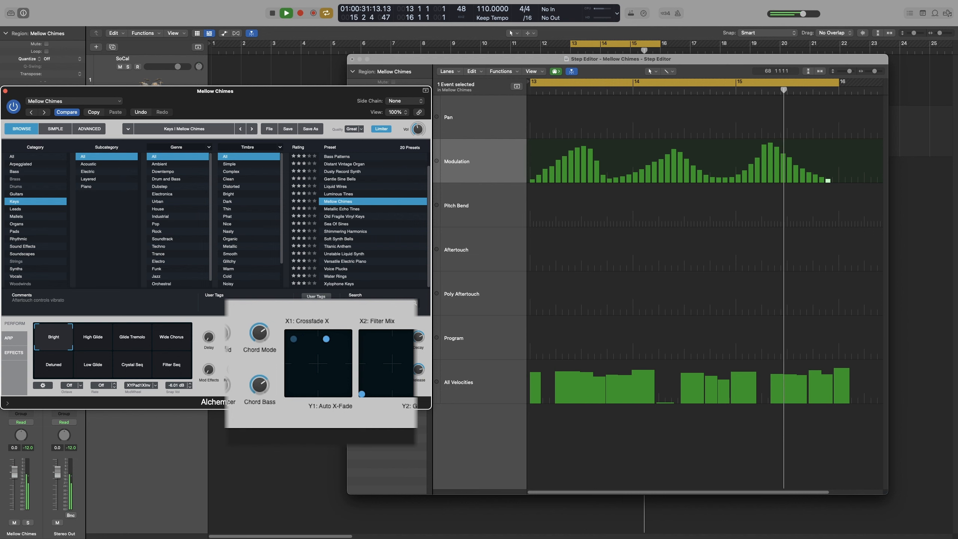
pyautogui.press('space')
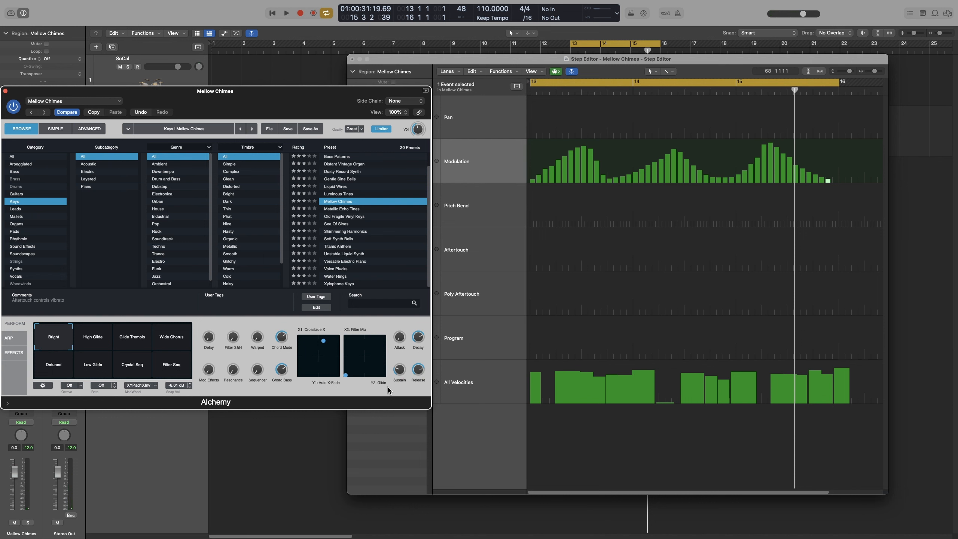